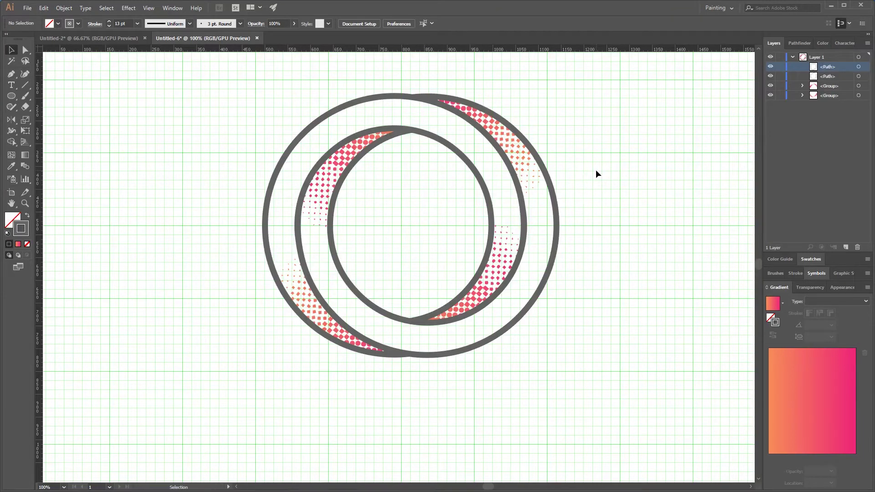
Zoom out, switch to the Untitled-2 document and start a new Web-Large 1920 x 1080 document
key("ctrl+minus")
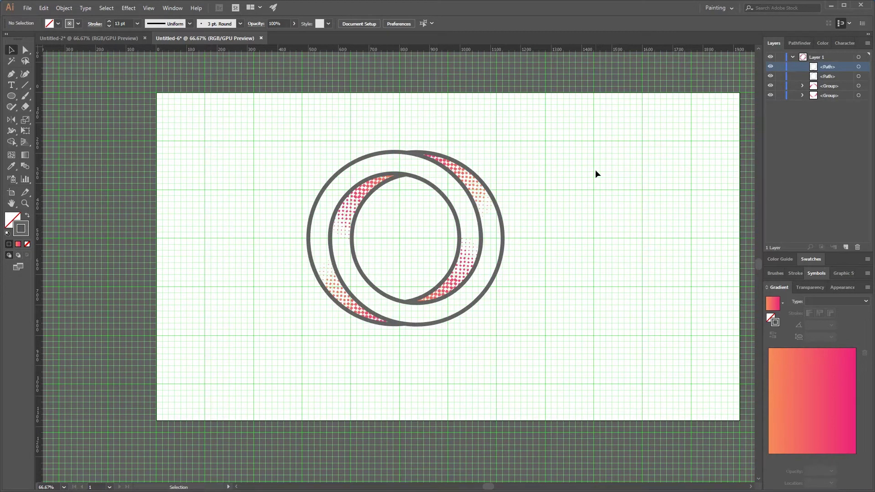
left_click(89, 40)
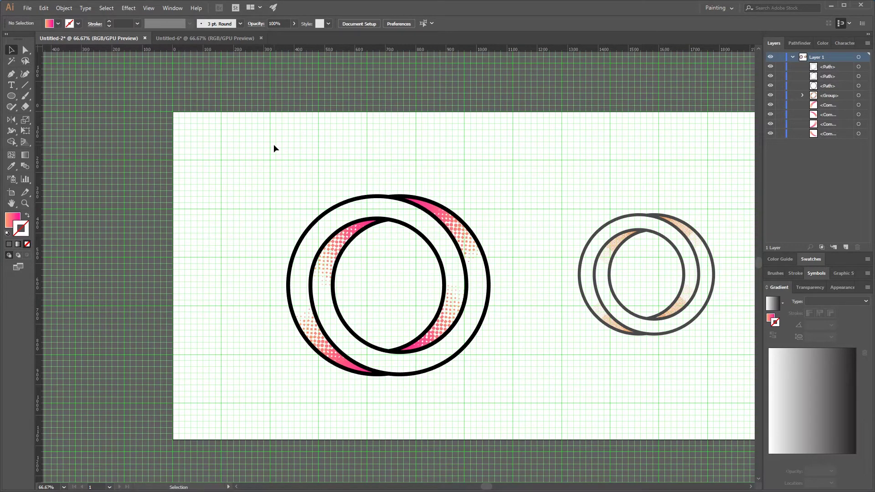
key("ctrl+n")
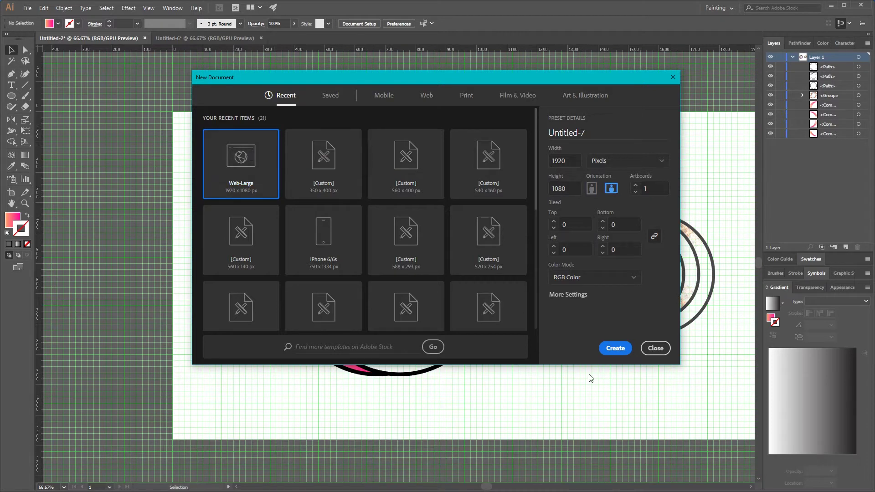
Create the 1920 x 1080 px document and turn on the grid with snap to grid
left_click(613, 350)
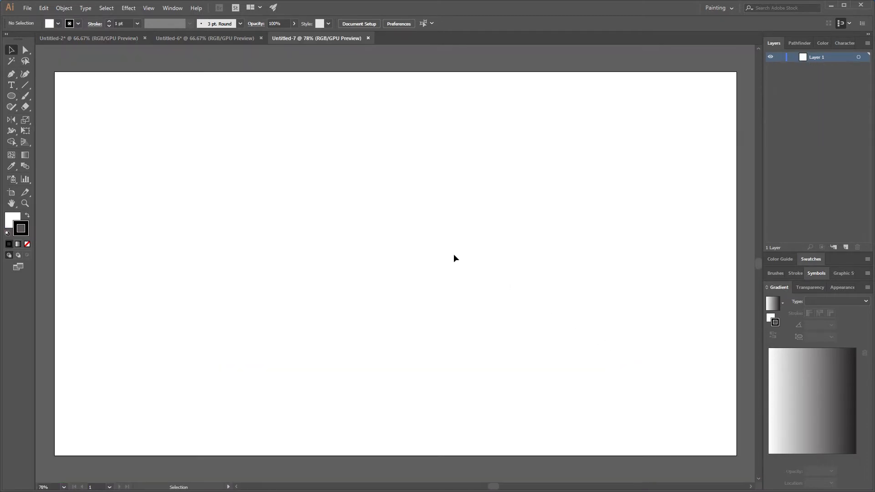
key("ctrl+apostrophe")
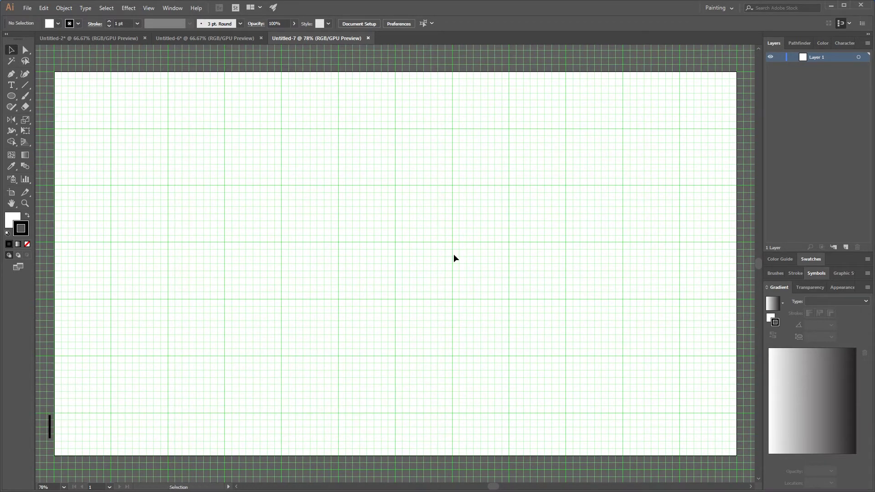
key("ctrl+shift+apostrophe")
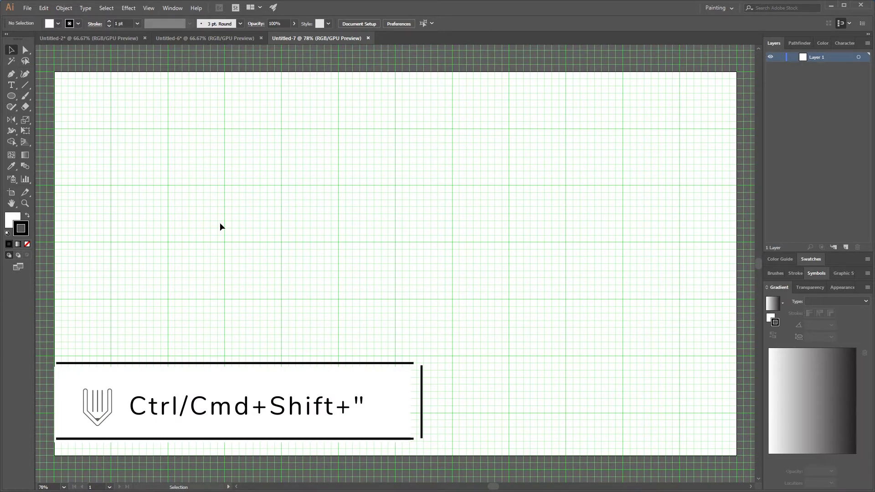
Draw a 320 px circle at the artboard centre with the Ellipse tool
key("l")
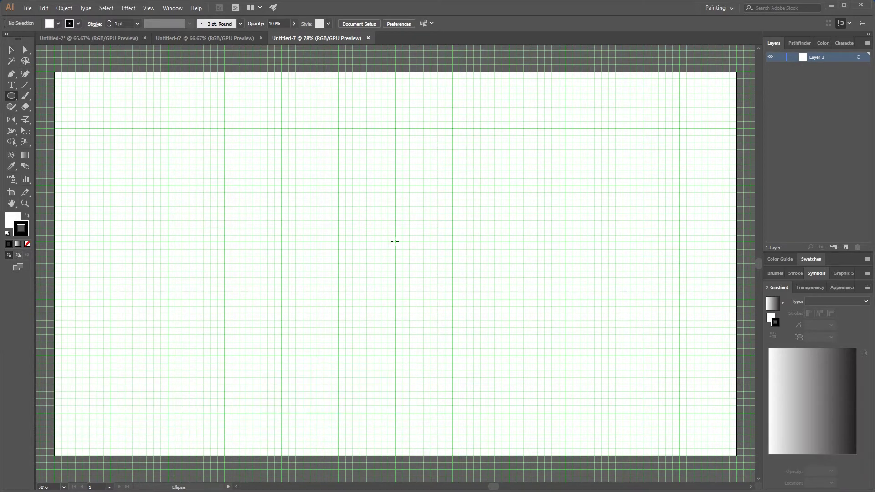
left_click_drag(400, 246, 411, 299)
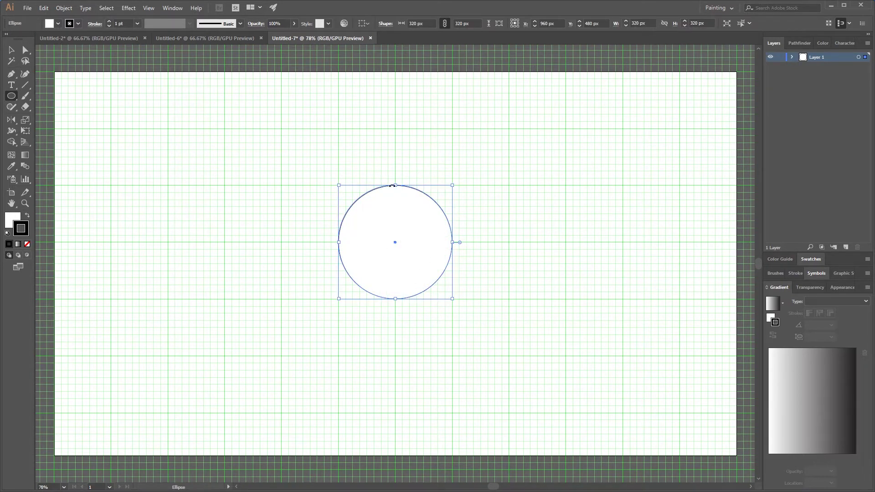
left_click(430, 24)
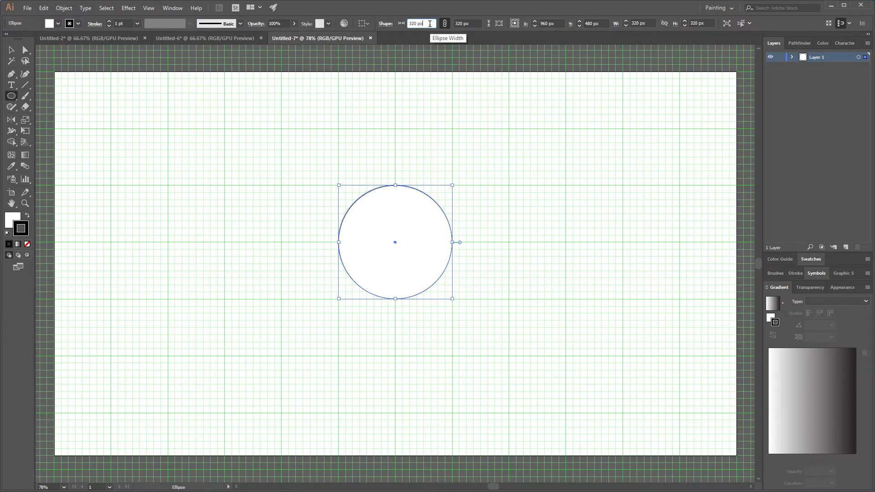
left_click(11, 50)
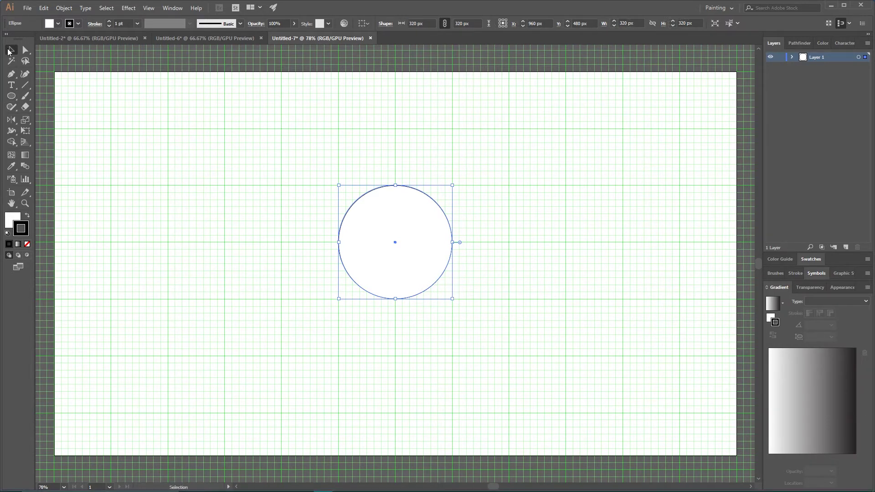
Remove the circle's fill and give it a centre-aligned 4 pt black stroke
left_click(20, 219)
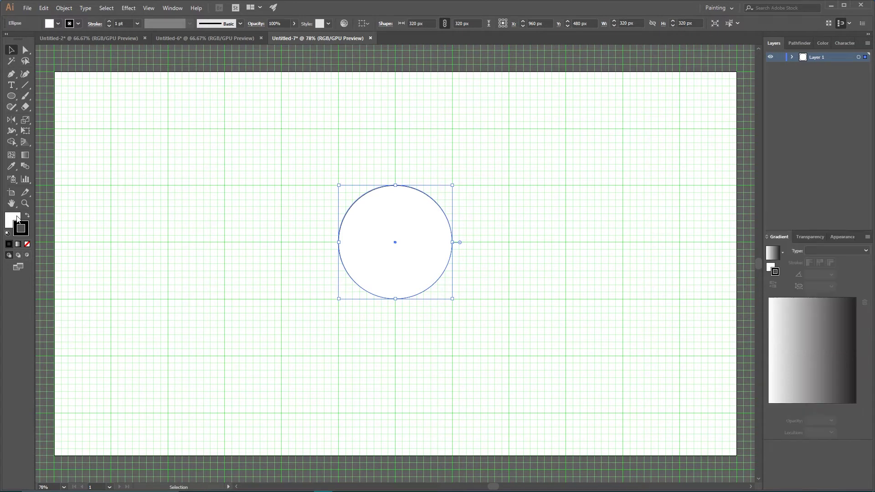
left_click(29, 244)
left_click(25, 233)
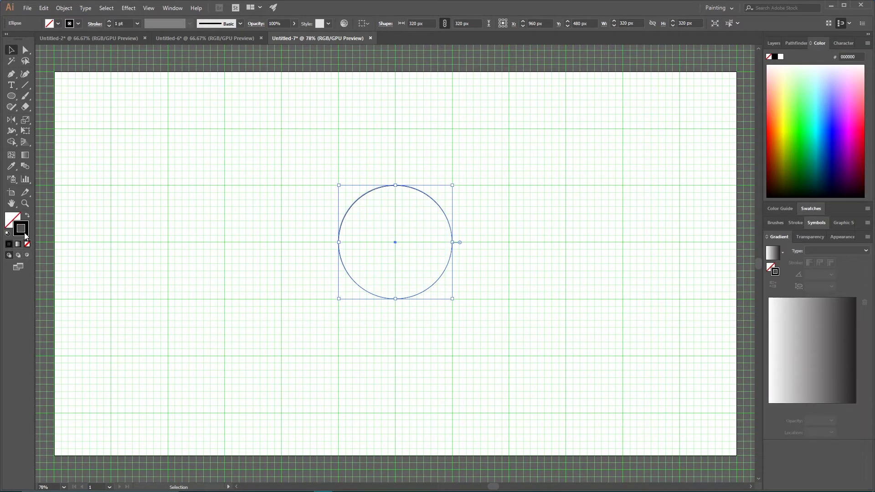
left_click(97, 24)
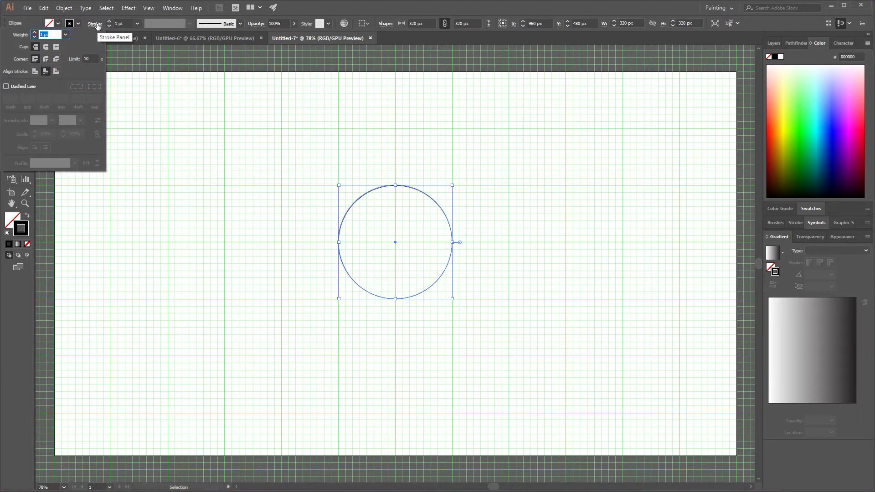
left_click(36, 71)
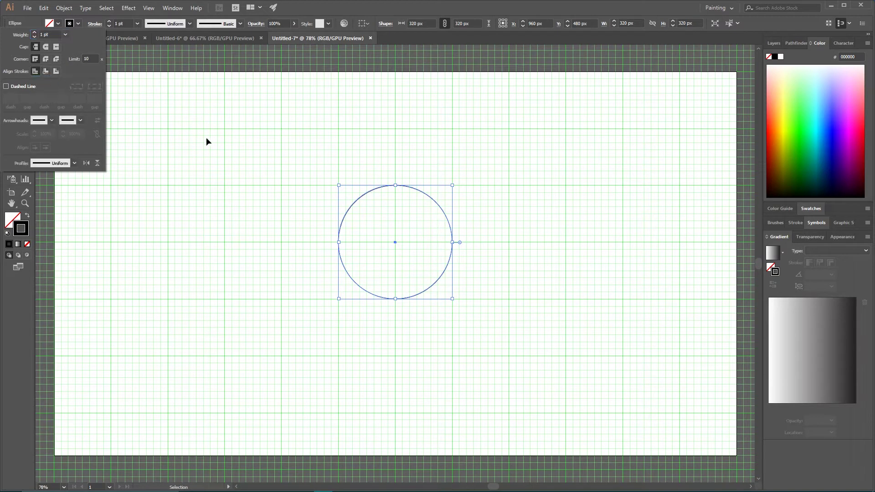
left_click(109, 21)
left_click(109, 21)
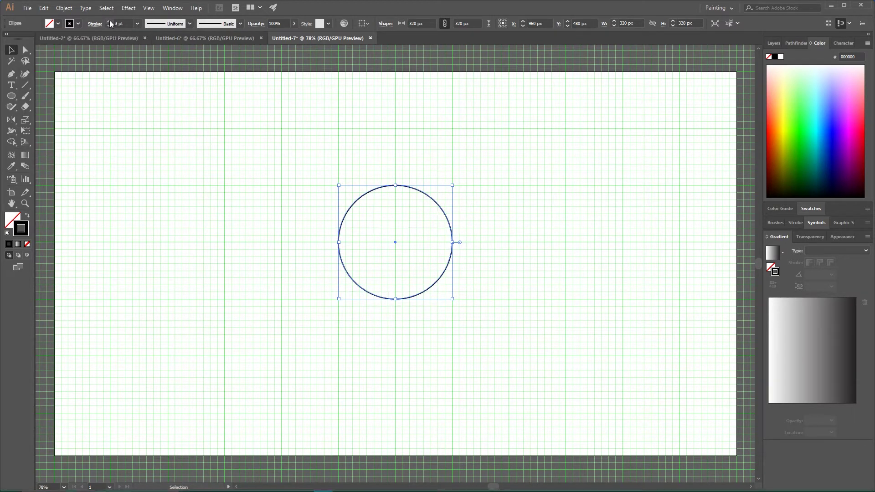
left_click(110, 21)
left_click(317, 183)
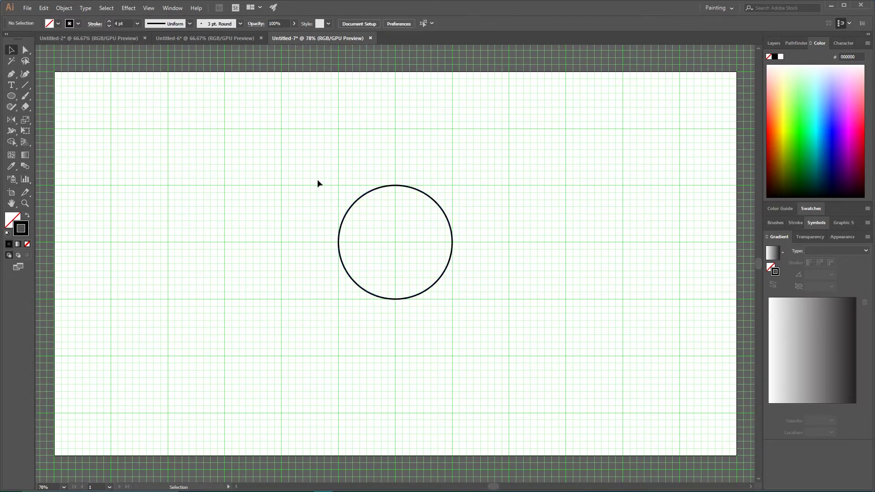
left_click(429, 195)
Paste a copy of the circle in front and scale it down to 240 px
key("a")
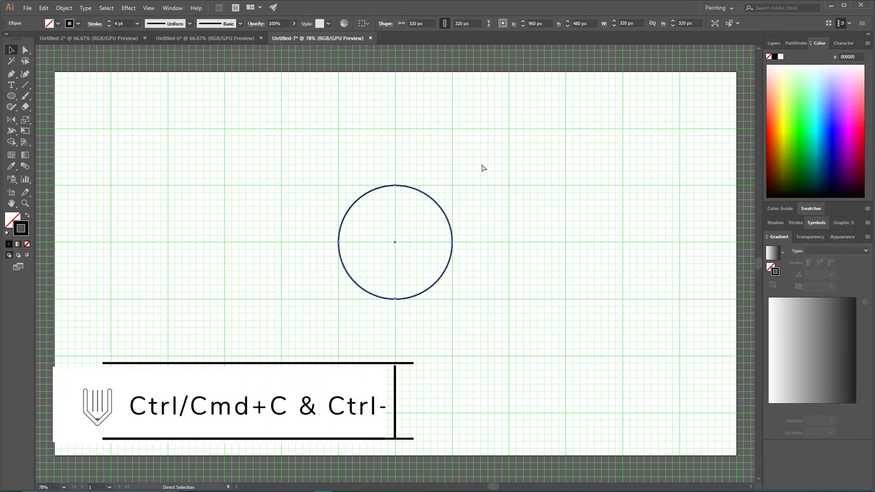
key("v")
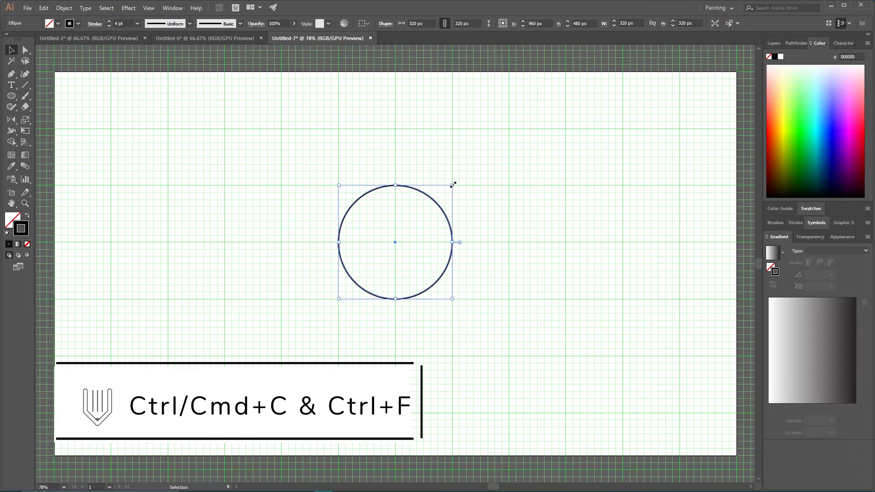
left_click_drag(453, 185, 441, 192)
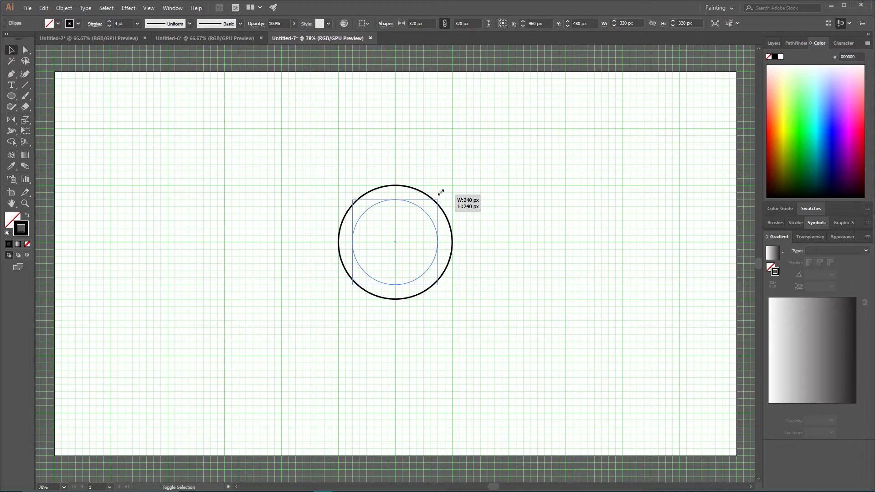
left_click_drag(441, 193, 440, 192)
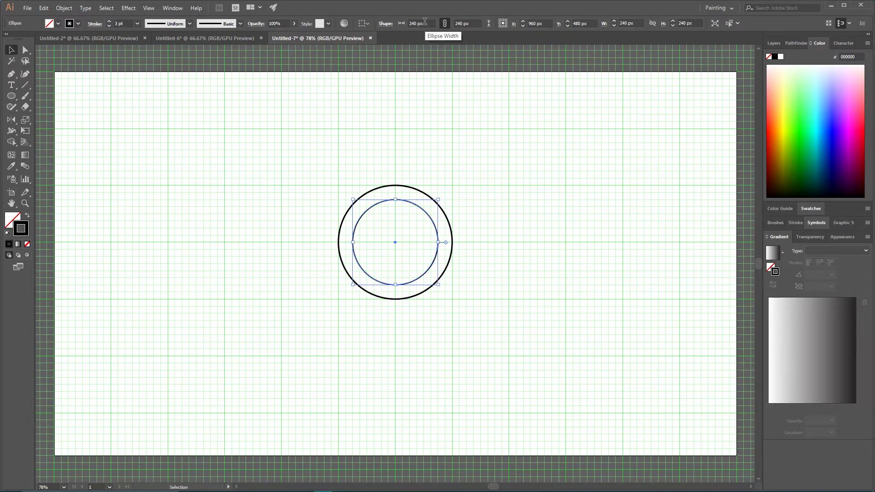
Select both circles and set their stroke weight to 3 pt
left_click(293, 210)
key("ctrl+a")
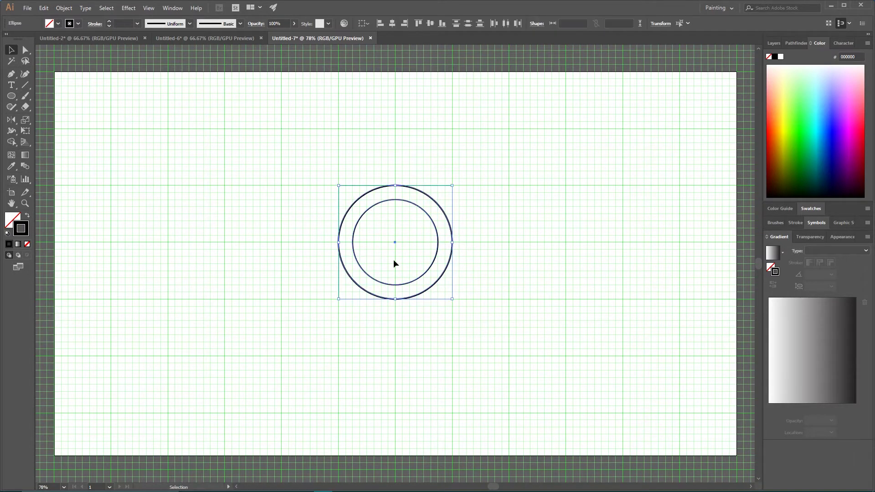
left_click(110, 22)
left_click(110, 22)
left_click(111, 22)
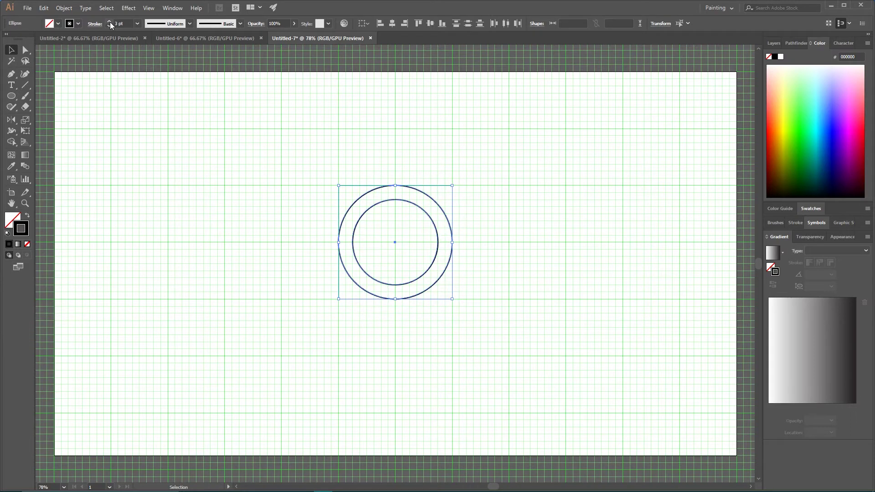
Copy the circle pair slightly to the right and select all four circles
left_click(357, 222)
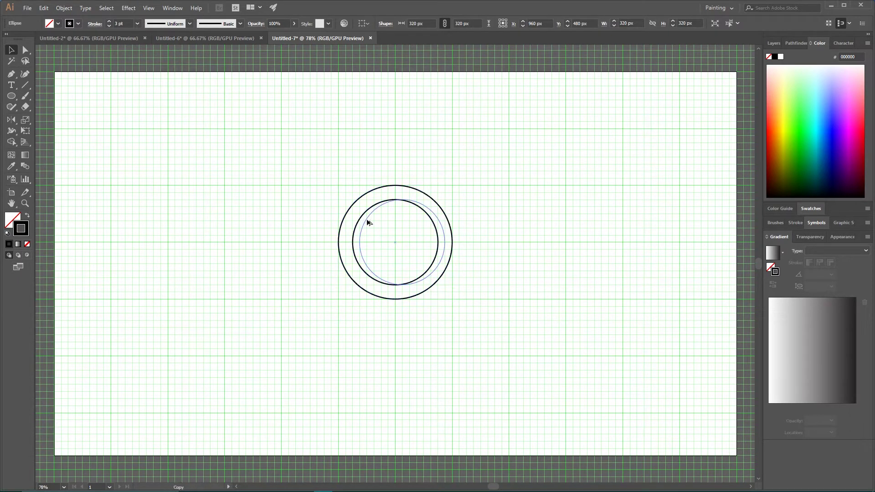
left_click(365, 216)
left_click_drag(312, 198, 373, 227)
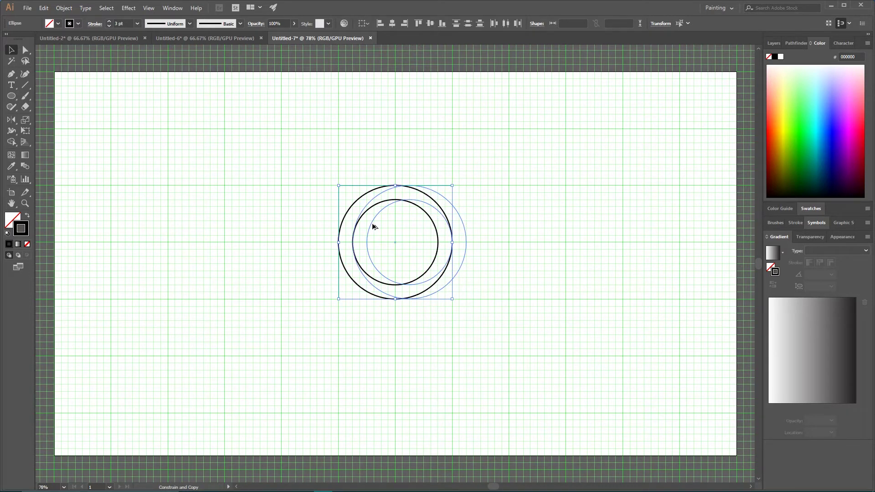
left_click_drag(373, 226, 373, 226)
left_click_drag(285, 175, 494, 313)
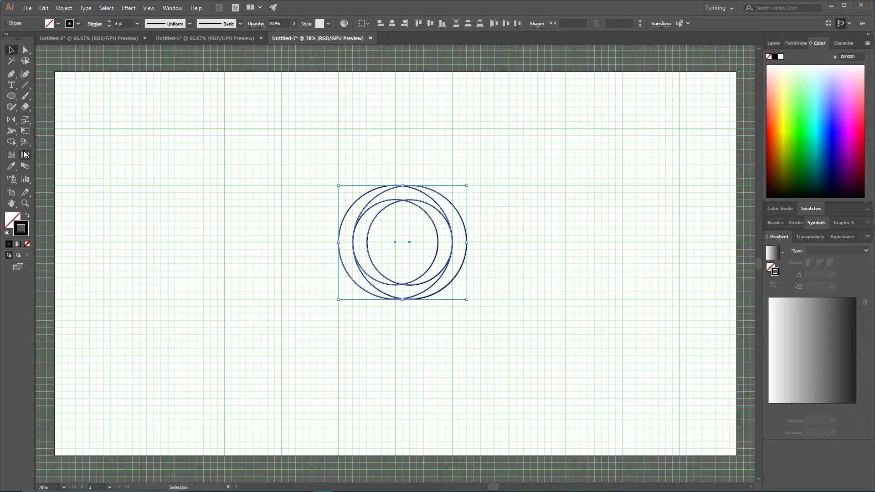
left_click(12, 143)
With Shape Builder at 150% zoom, merge the right crescent and left inner crescent regions
left_click(60, 145)
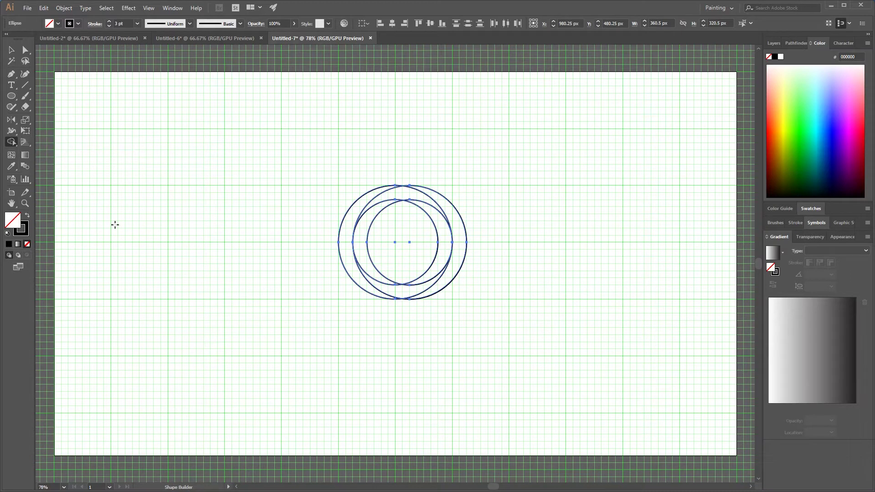
key("v")
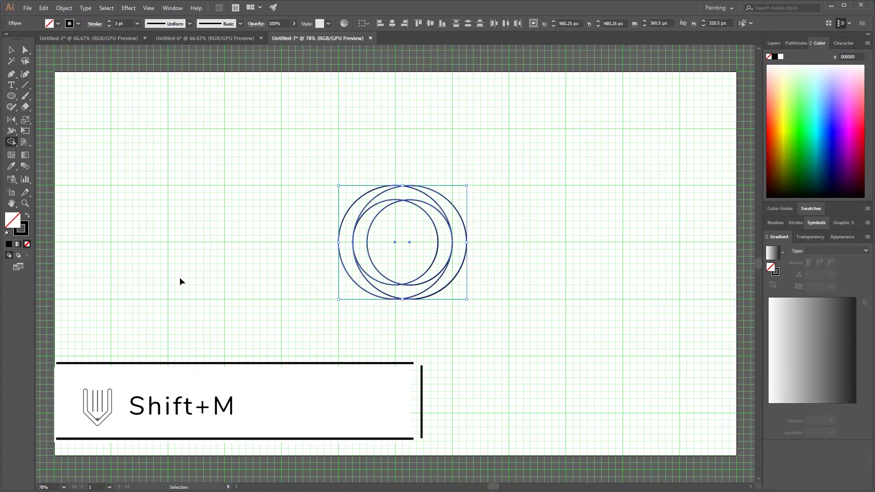
key("ctrl+equal")
key("ctrl+equal")
key("shift+m")
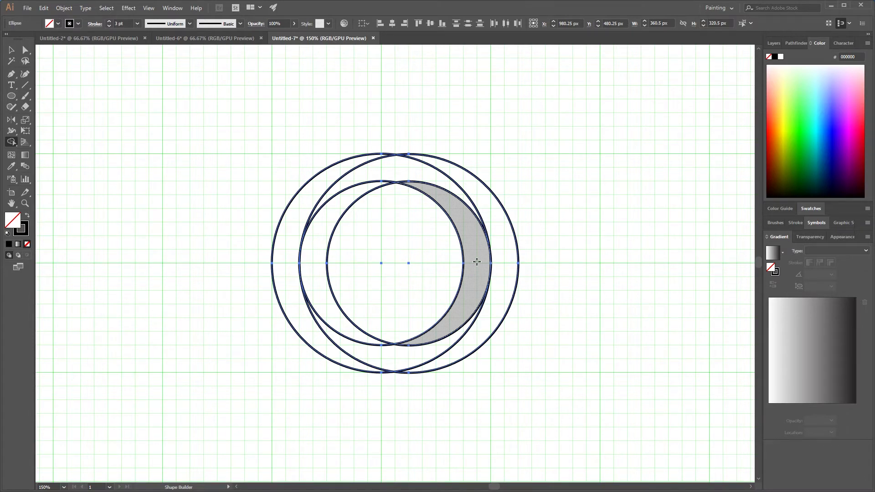
mouse_move(477, 262)
left_mouse_down()
mouse_move(460, 206)
mouse_move(417, 175)
mouse_move(362, 167)
mouse_move(338, 171)
mouse_move(290, 222)
mouse_move(283, 254)
left_mouse_up()
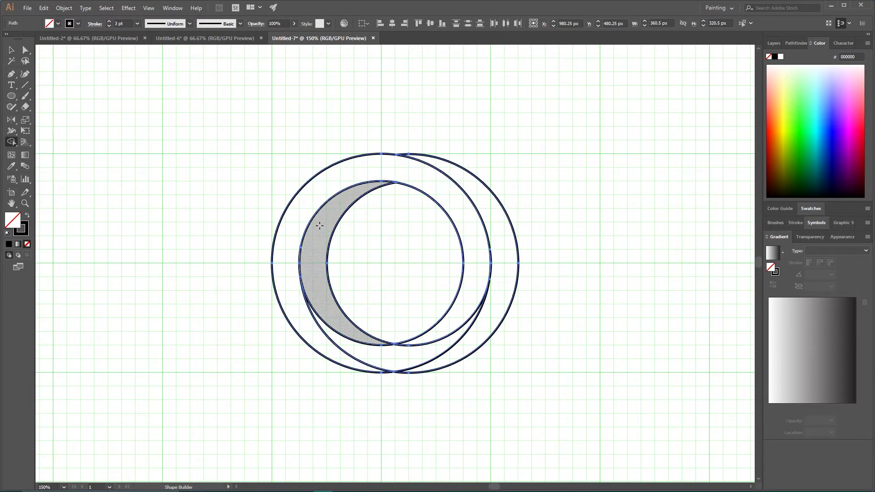
mouse_move(321, 223)
left_mouse_down()
mouse_move(314, 272)
mouse_move(345, 335)
mouse_move(393, 355)
mouse_move(463, 339)
left_mouse_up()
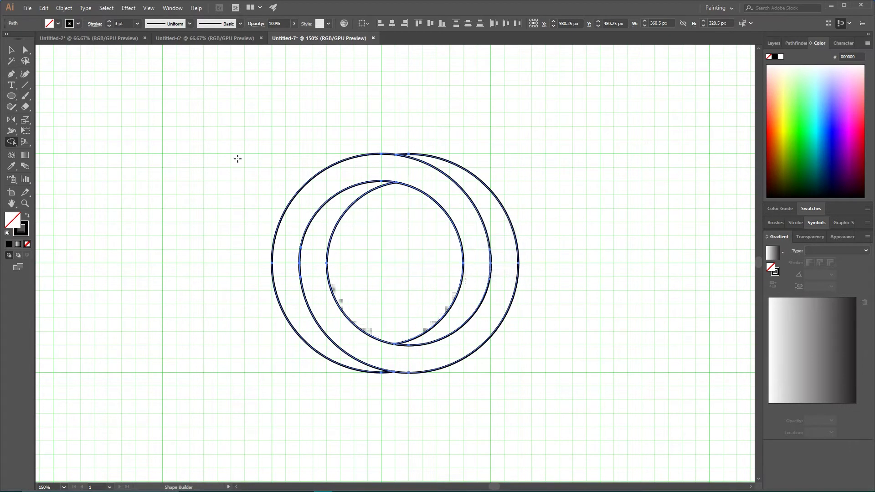
left_click(11, 49)
Give all ring paths a 5 pt stroke with projecting caps and bevel joins
left_click(116, 142)
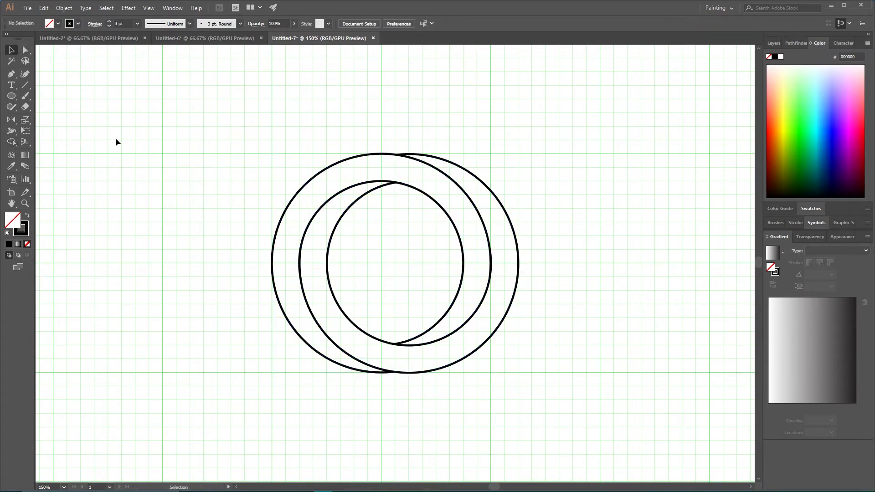
left_click_drag(116, 142, 567, 364)
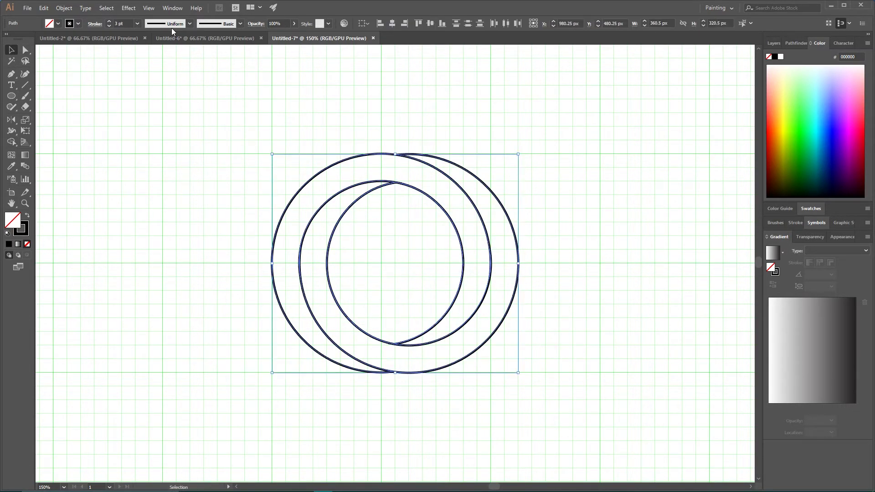
left_click(109, 21)
left_click(109, 21)
left_click(110, 22)
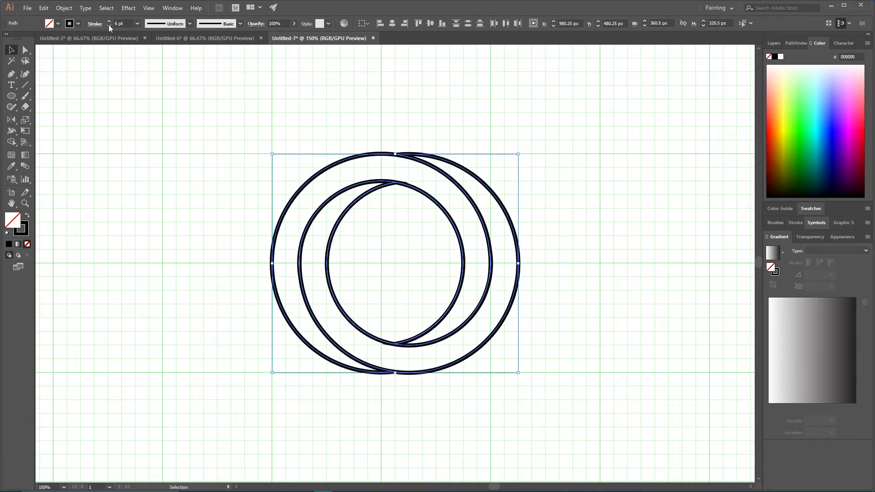
left_click(109, 26)
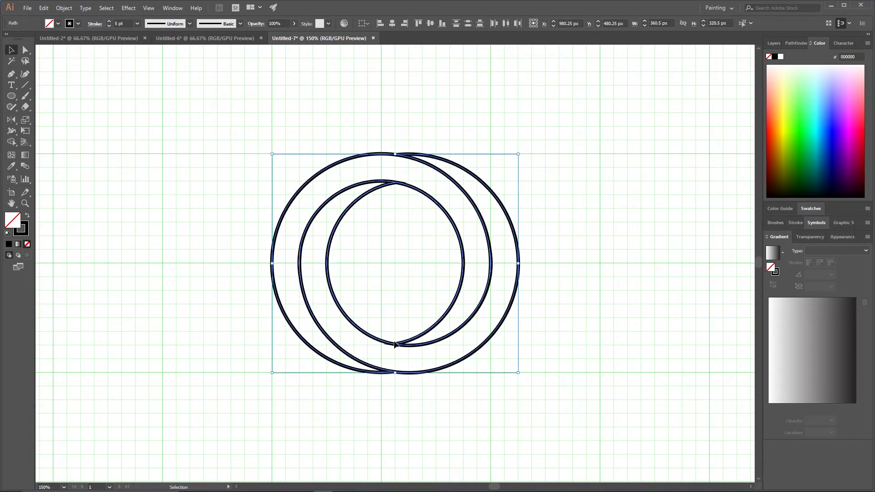
left_click(93, 24)
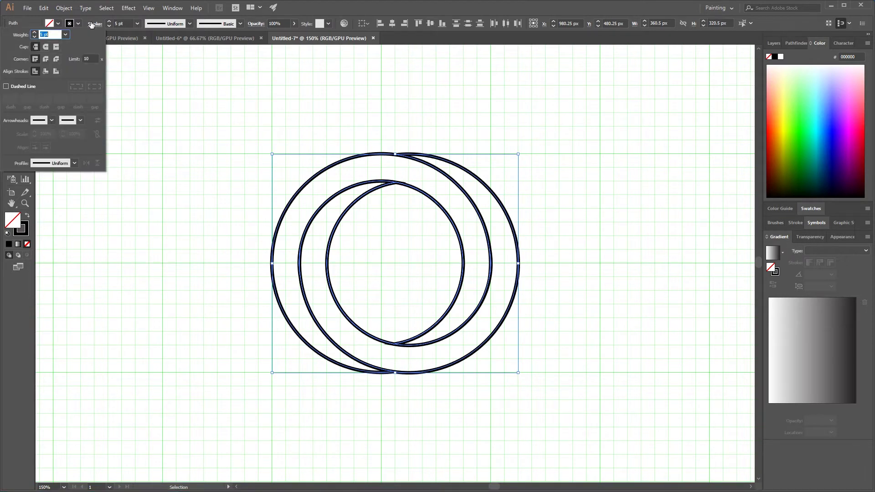
left_click(56, 47)
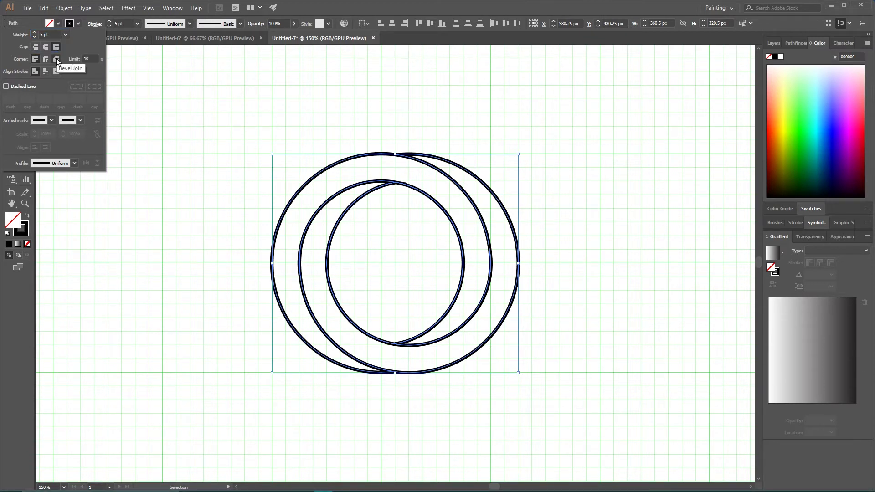
left_click(56, 59)
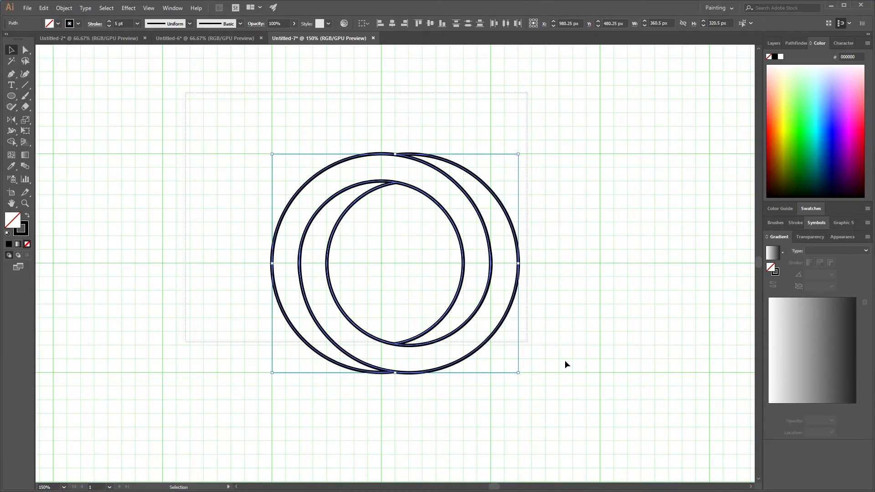
Delete the small stray arc on the right from Layer 1 in the Layers panel
left_click(774, 43)
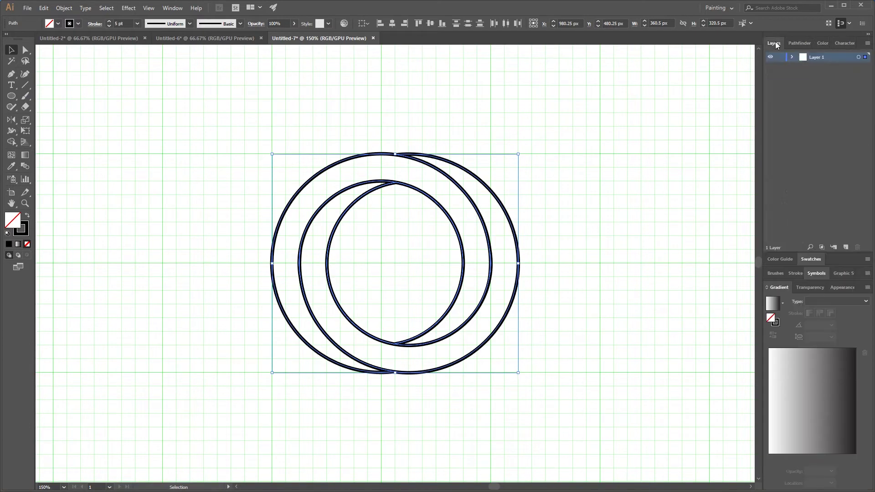
left_click(793, 57)
left_click(860, 75)
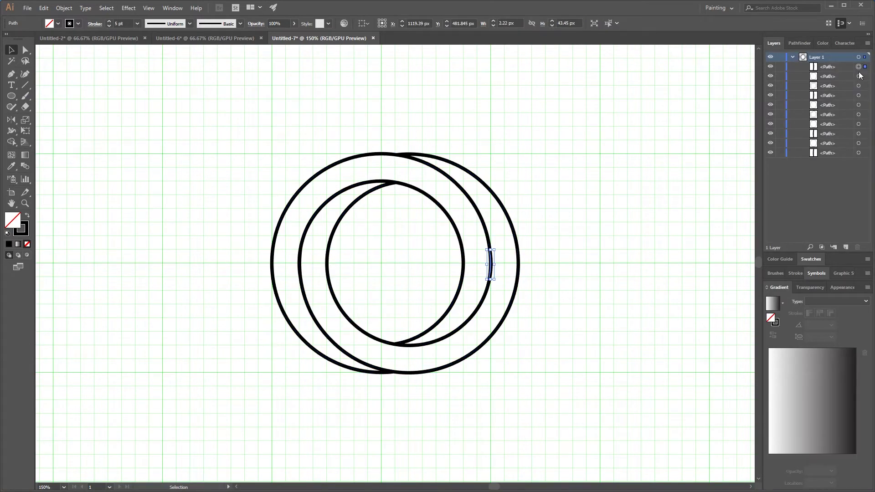
key("Delete")
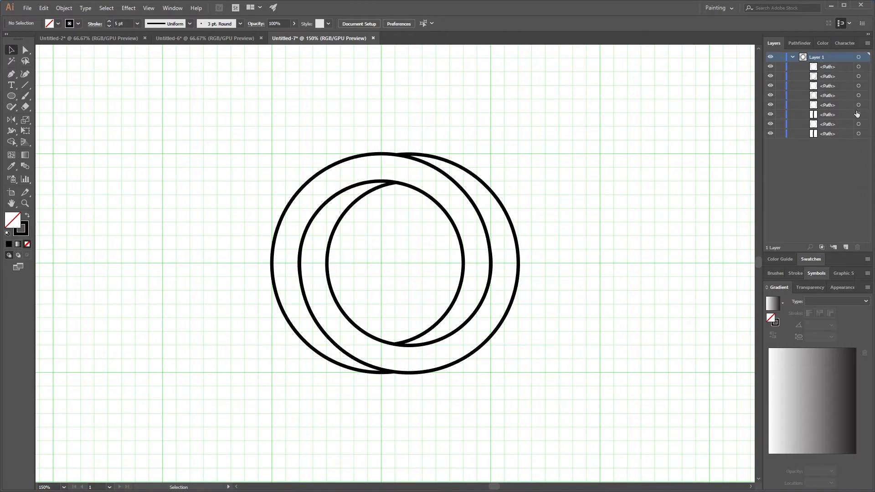
Delete the leftover arc fragments and a duplicate inner circle from the Layers list
left_click(859, 114)
left_click(859, 124, "shift")
key("Delete")
left_click(859, 124)
key("Delete")
left_click(859, 114)
key("Delete")
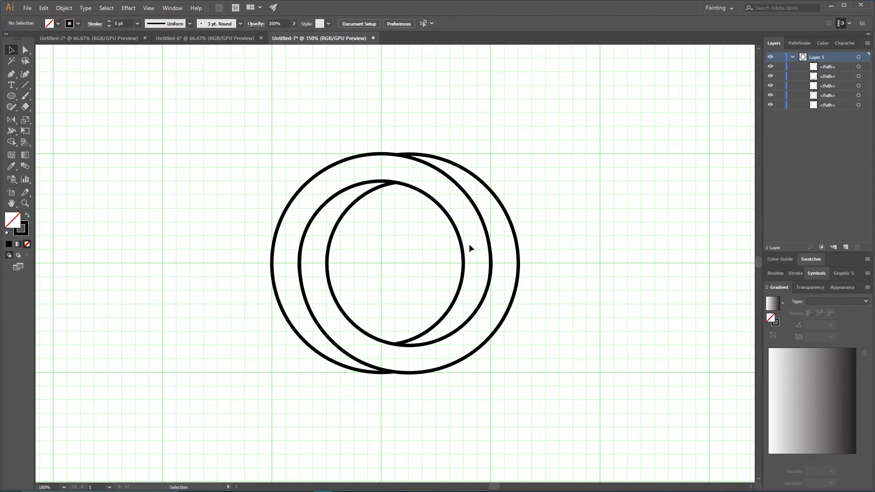
Delete the remaining duplicate inner circle and extra ellipse paths, leaving two paths
key("ctrl+a")
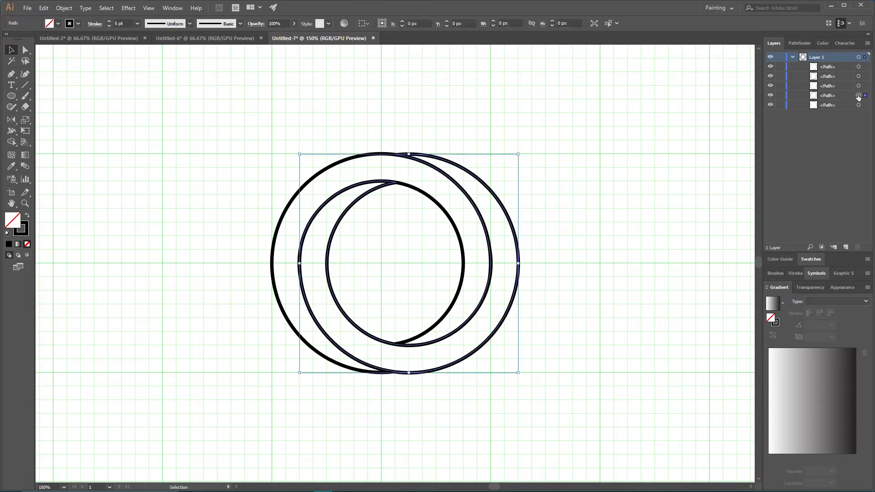
left_click(859, 105)
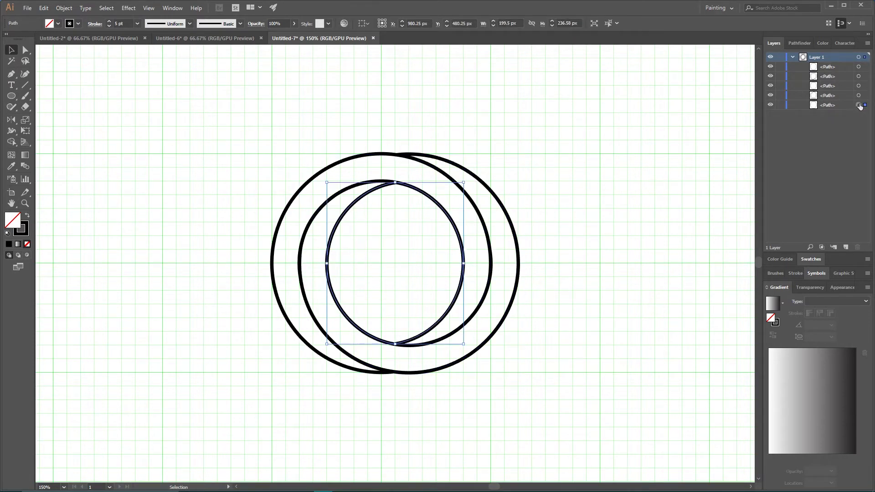
key("Delete")
left_click(859, 86)
key("Delete")
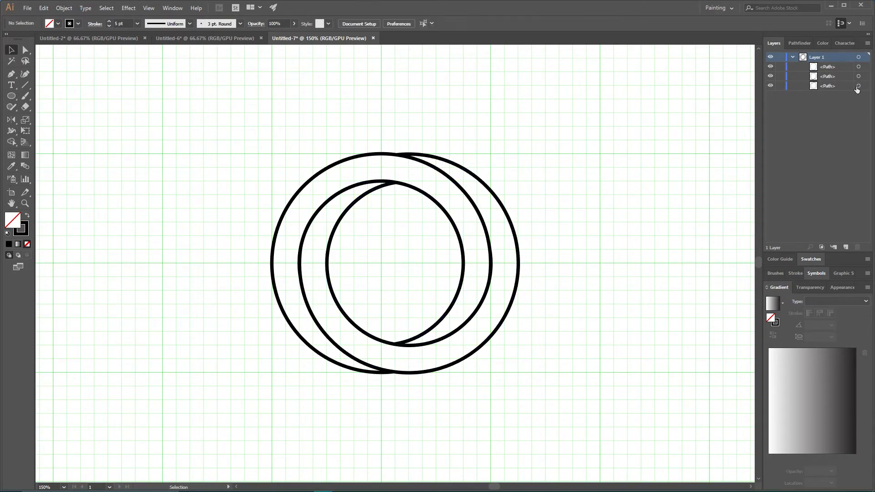
Select both remaining circles and set their stroke weight to 6 pt
left_click(859, 77)
left_click(858, 67)
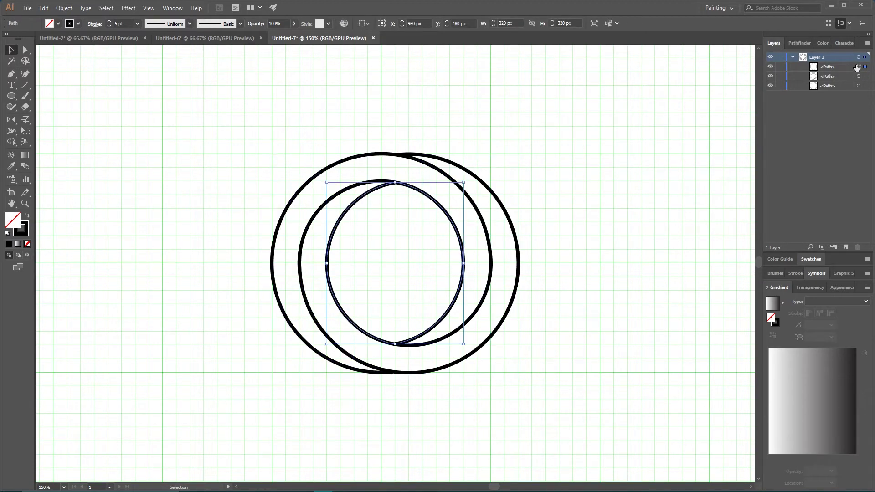
key("ctrl+shift+a")
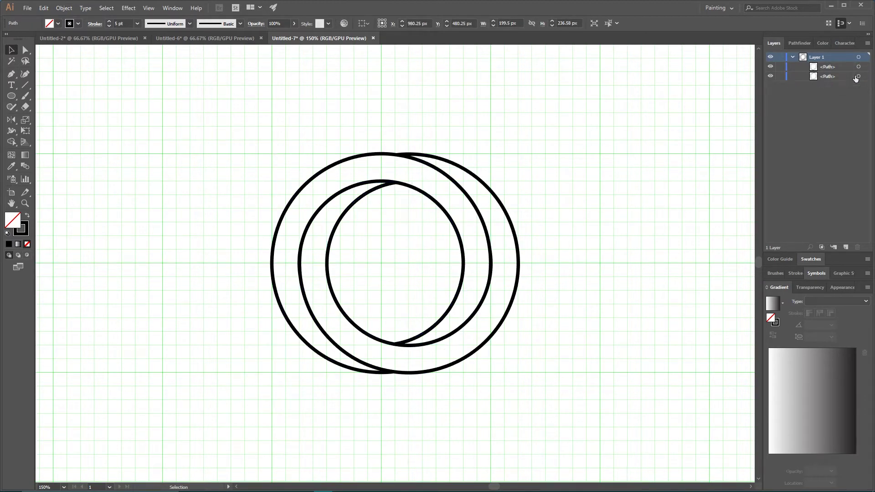
left_click_drag(235, 118, 527, 288)
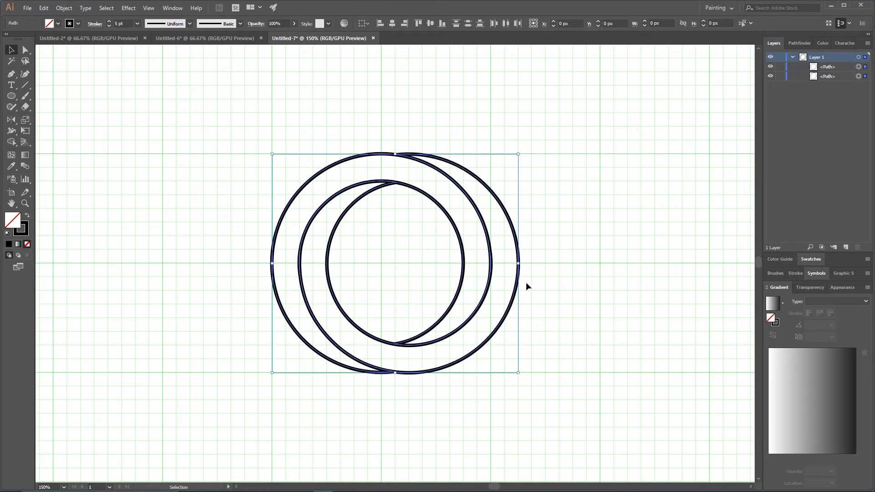
left_click(109, 22)
left_click(109, 22)
left_click(109, 22)
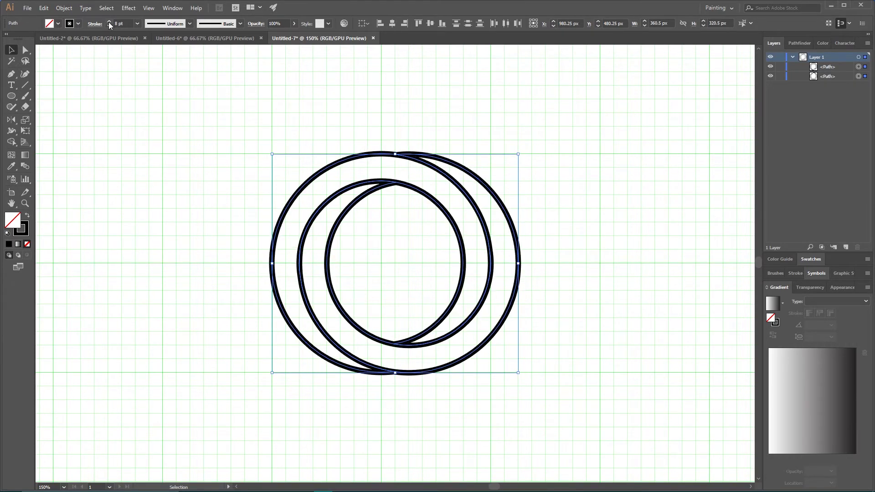
left_click(109, 26)
left_click(109, 26)
left_click(105, 154)
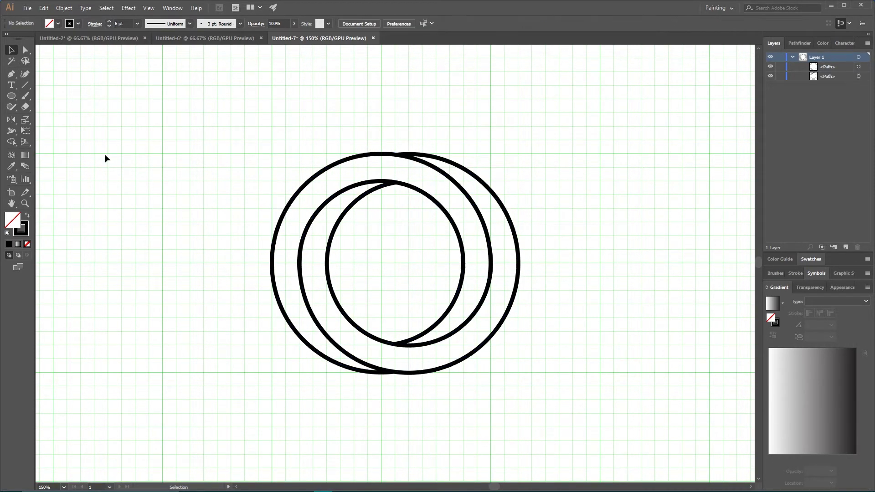
key("a")
Show the rulers and place horizontal guides at Y 480 px and Y 520 px
key("ctrl+r")
key("v")
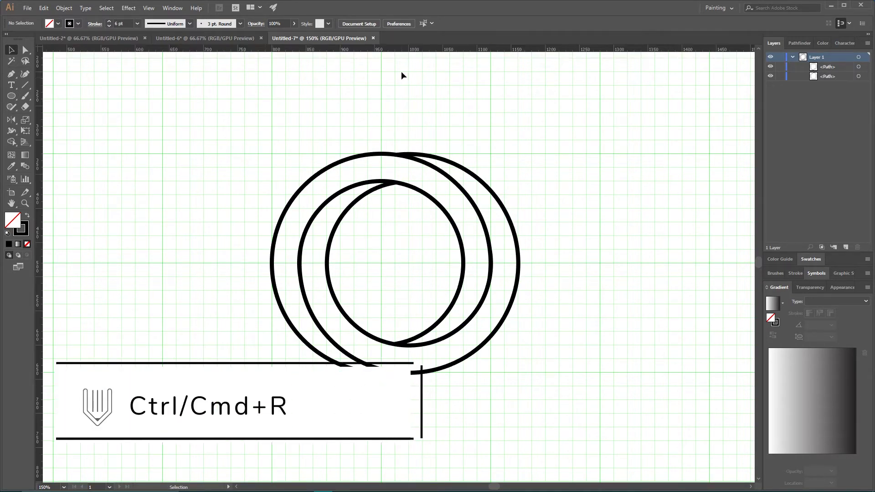
left_click_drag(427, 51, 434, 268)
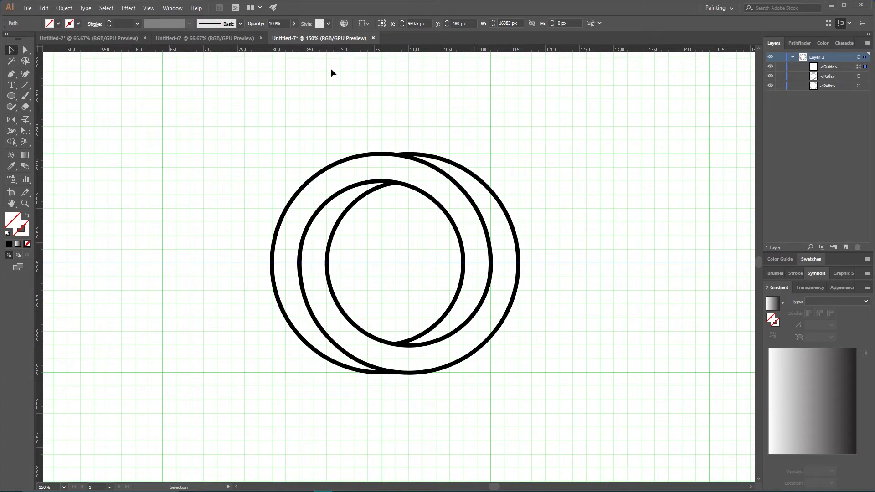
left_click_drag(336, 48, 310, 291)
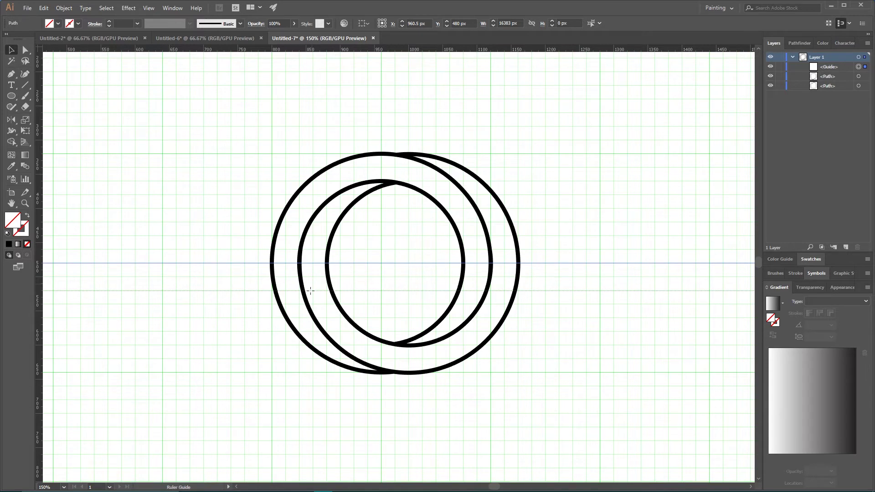
left_click_drag(310, 291, 311, 290)
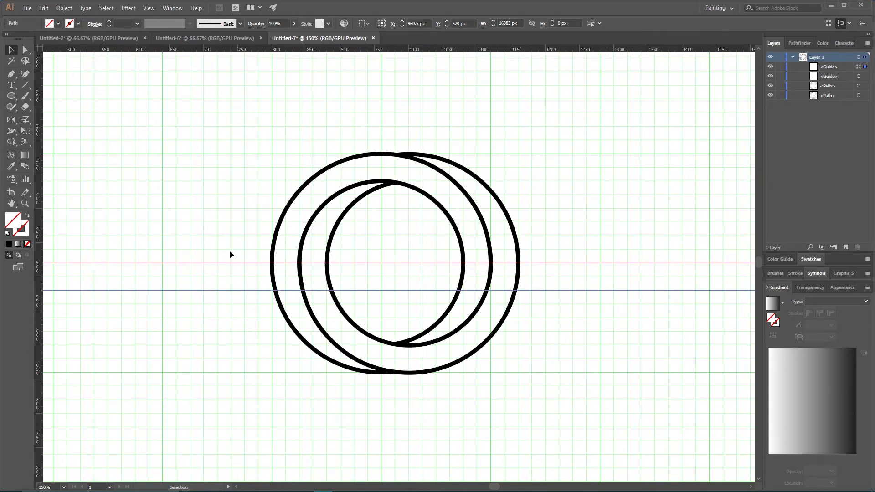
left_click(12, 96)
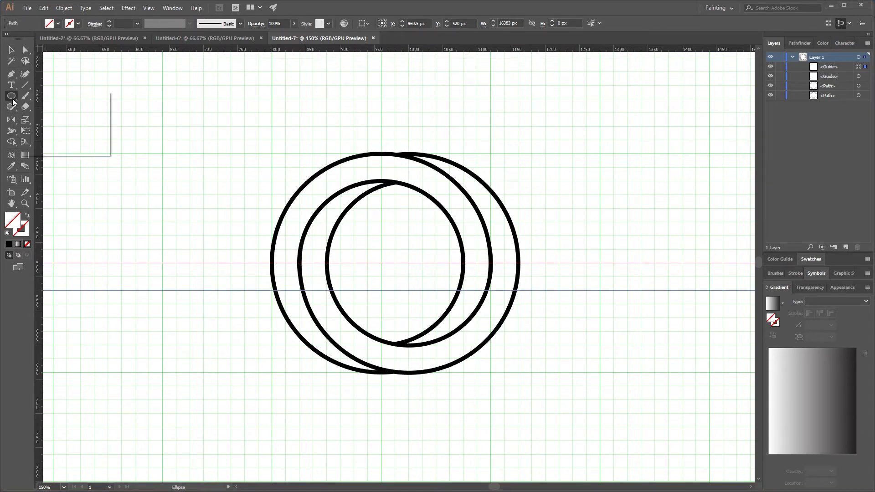
Draw a small 120 px circle with a 3 pt black stroke
left_click(52, 117)
left_click_drag(231, 139, 249, 181)
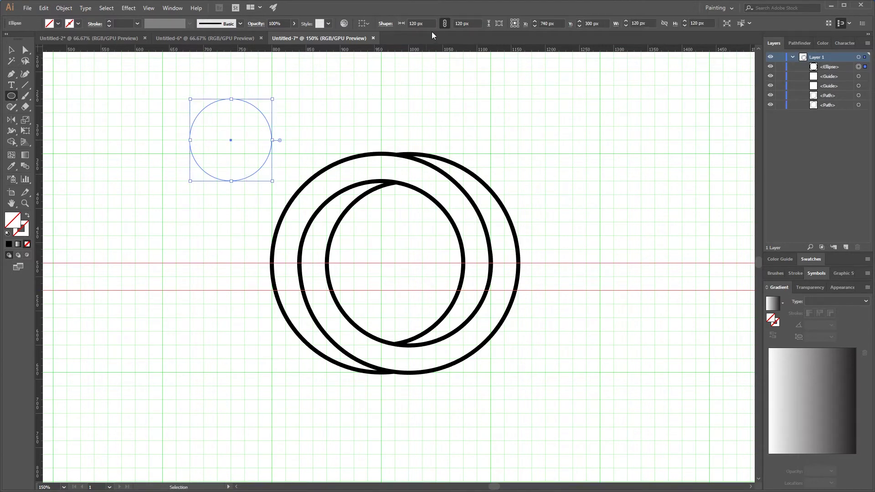
left_click(11, 50)
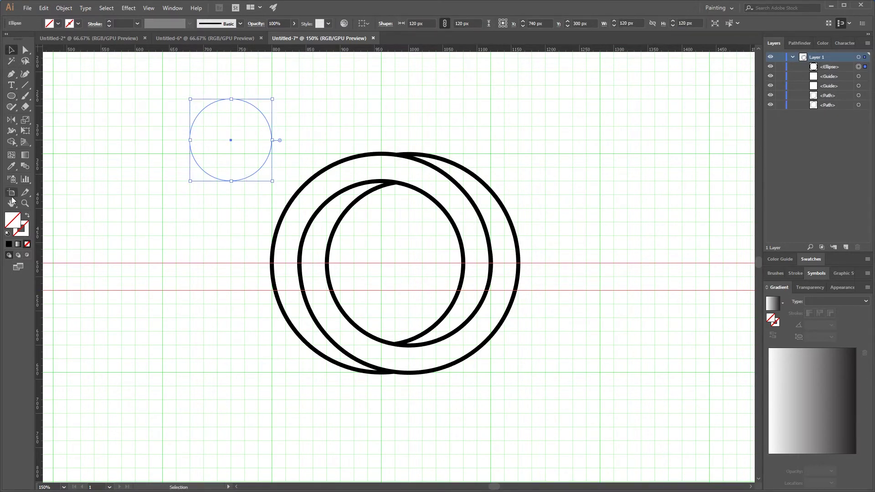
left_click(10, 244)
left_click(9, 244)
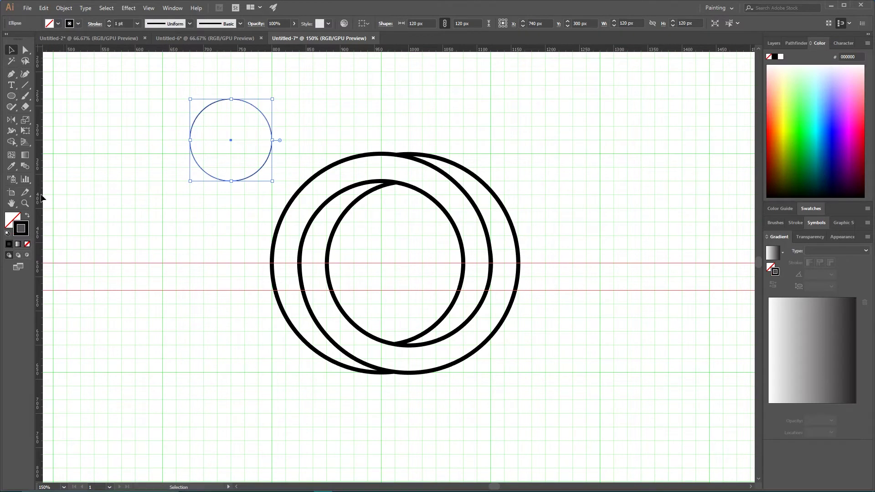
left_click(109, 21)
left_click(109, 21)
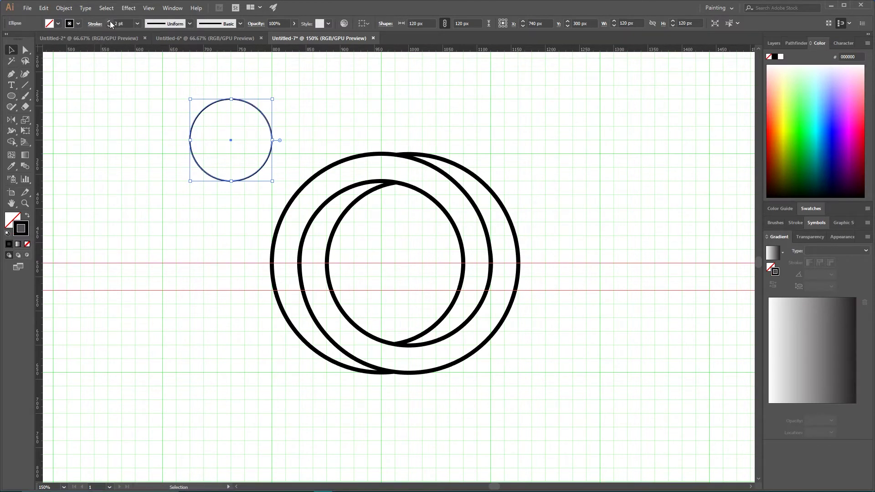
Move the small circle onto the rings' upper right edge and copy it to the left edge
left_click(199, 123)
left_click_drag(203, 112, 448, 194)
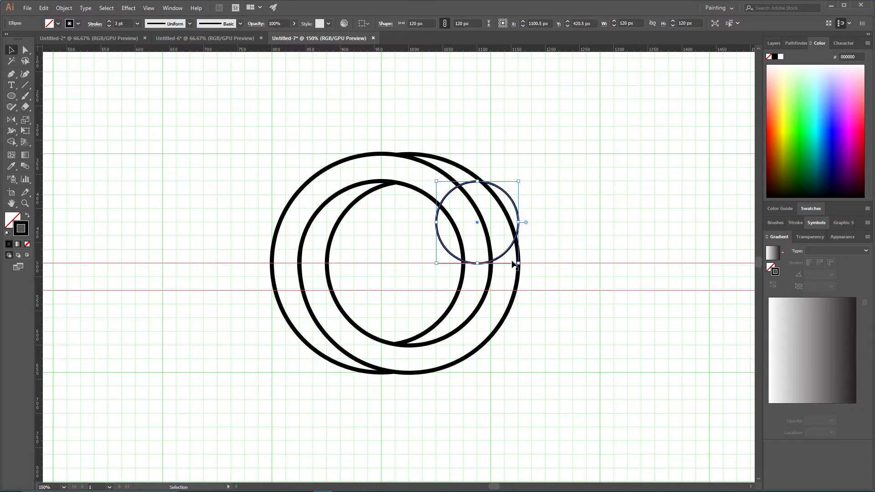
left_click_drag(505, 257, 318, 279)
left_click(236, 194)
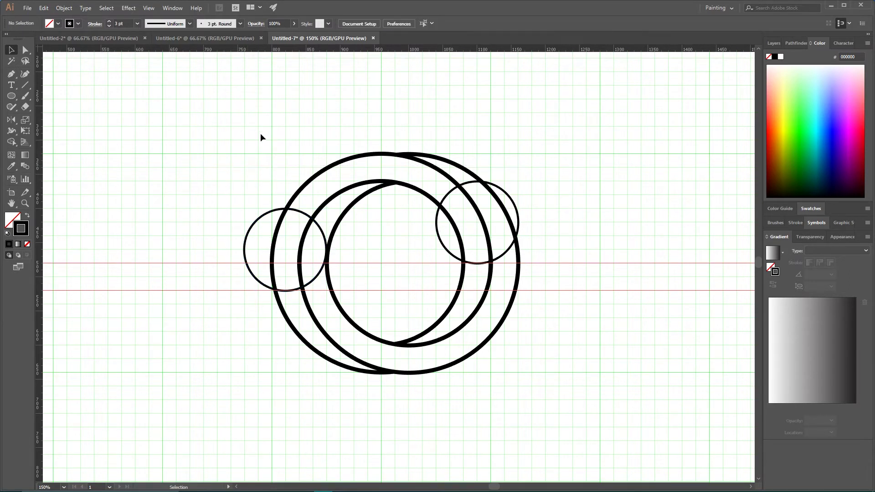
left_click(310, 184)
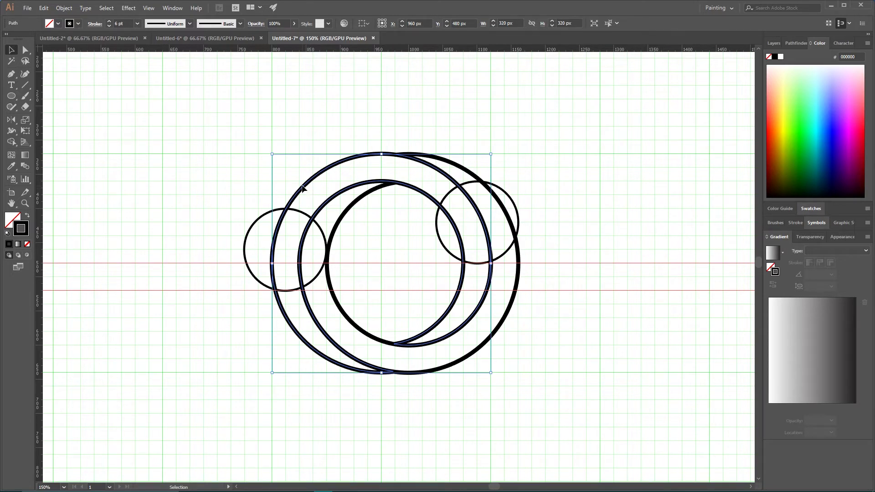
Merge the lower-left crescent region between the rings into a shape with Shape Builder
key("a")
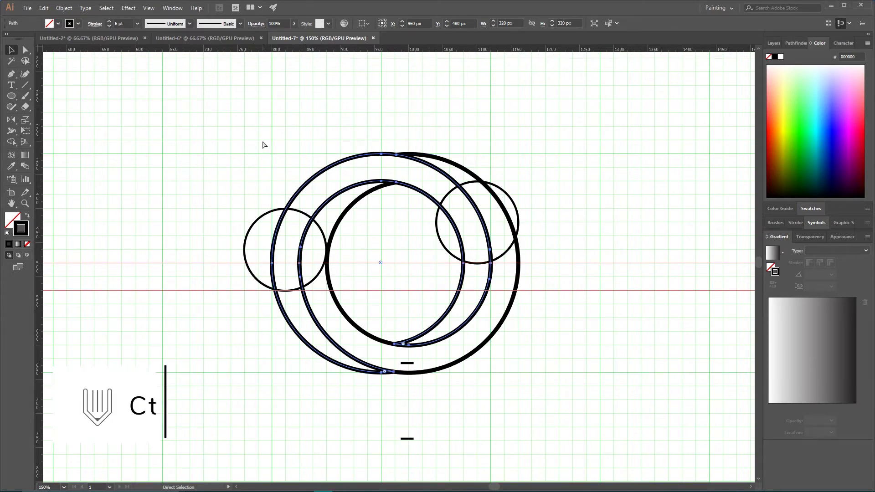
key("ctrl+c")
left_click(251, 228, "shift")
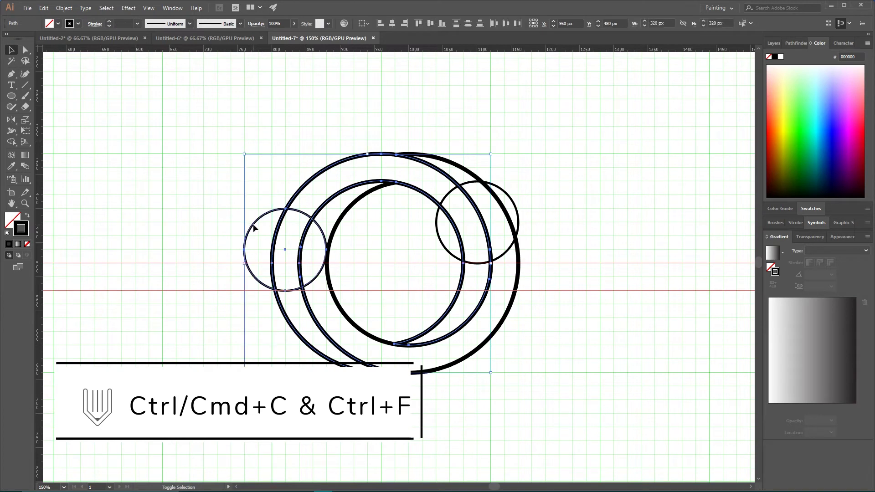
left_click(436, 223, "shift")
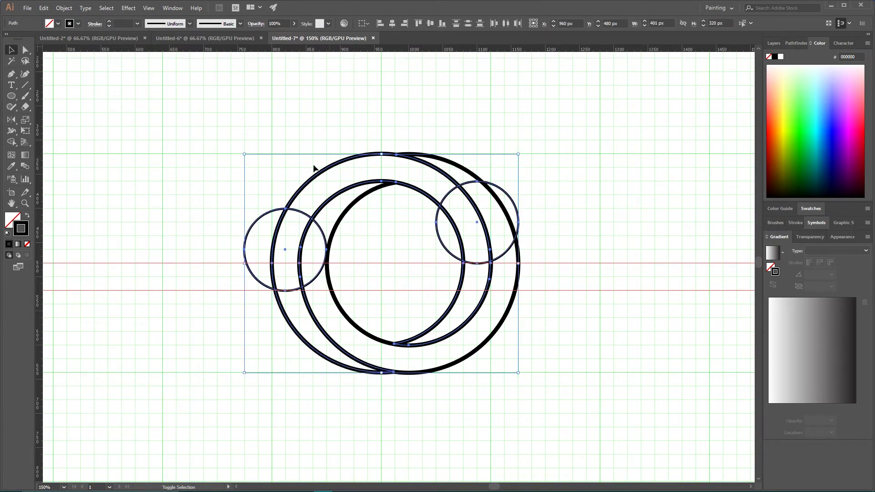
left_click(12, 142)
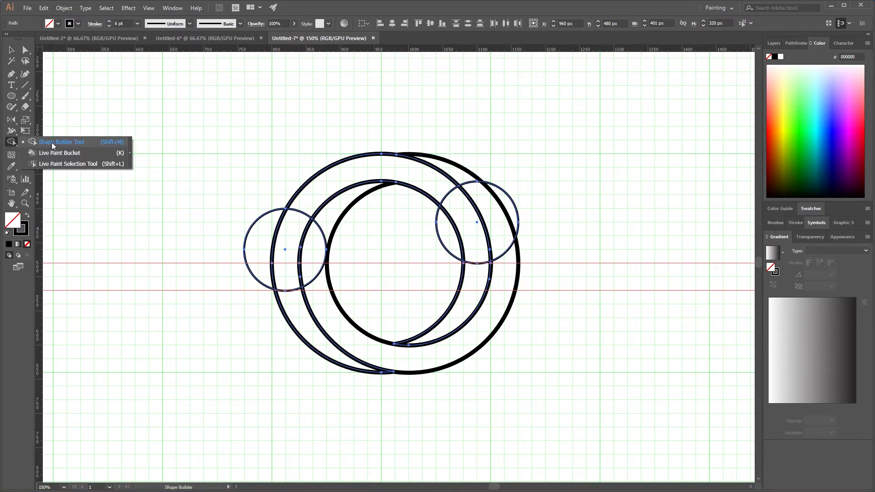
left_click(52, 144)
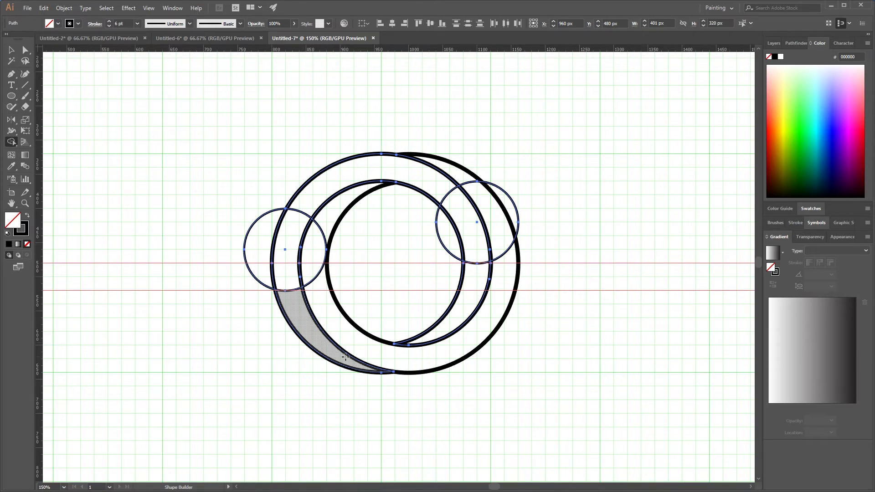
left_click(299, 308)
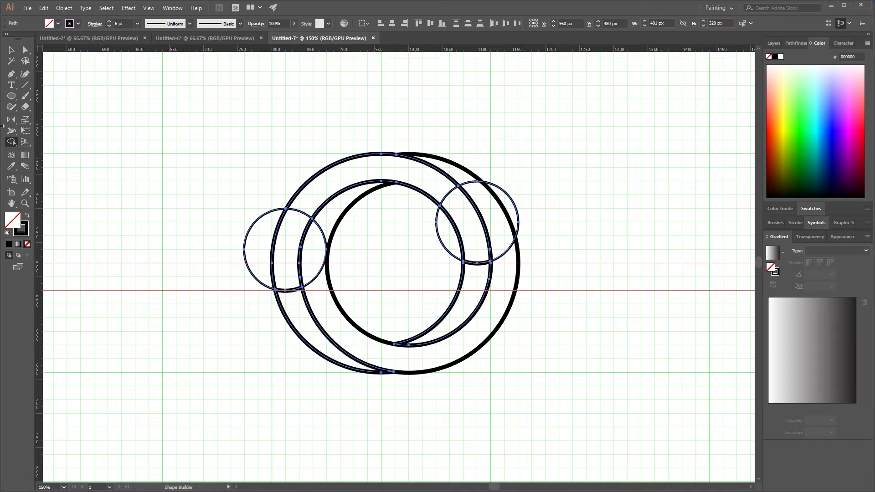
Delete the small left and right helper circles
left_click(10, 54)
left_click(259, 239)
left_click(264, 239)
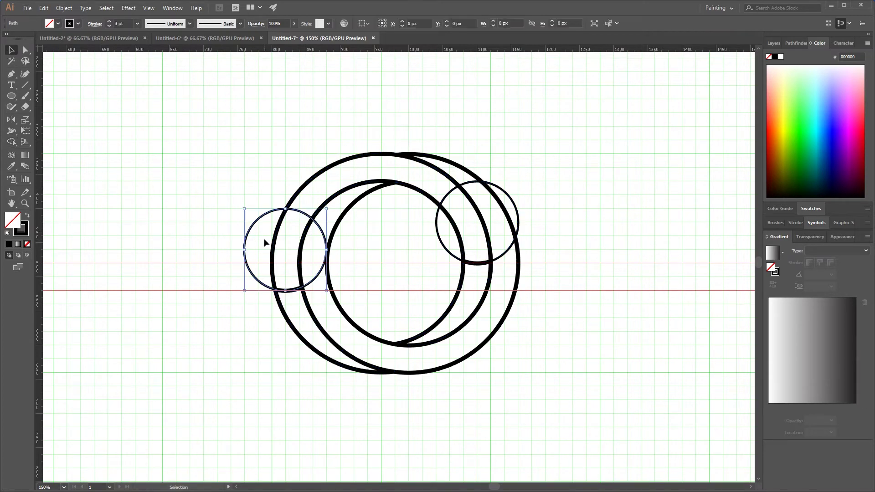
key("Delete")
left_click(442, 213)
key("Delete")
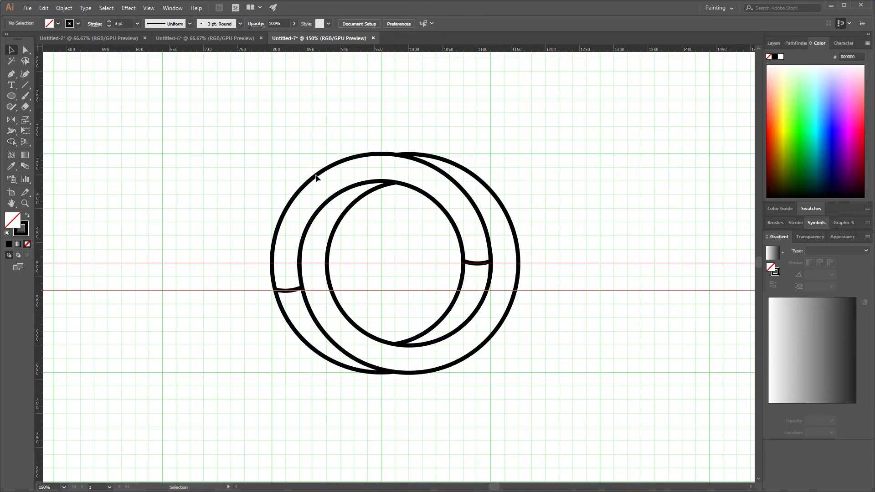
Delete the two horizontal guides
left_click_drag(314, 175, 179, 114)
key("Delete")
left_click_drag(176, 217, 245, 354)
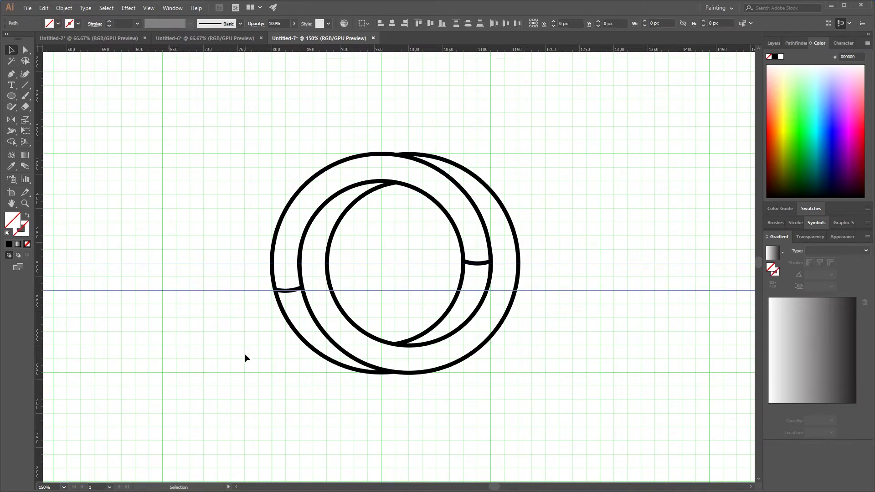
key("Delete")
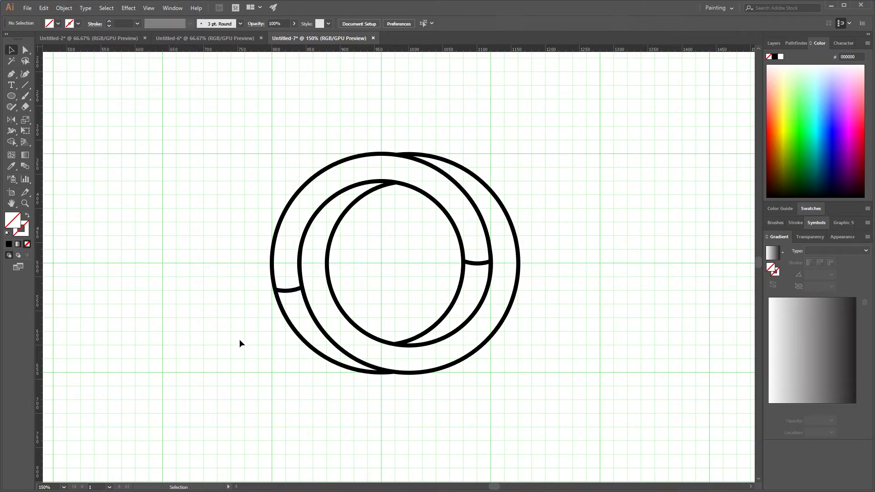
Fill both crescents with a black-and-white linear gradient and send them behind the ring strokes
left_click(289, 291)
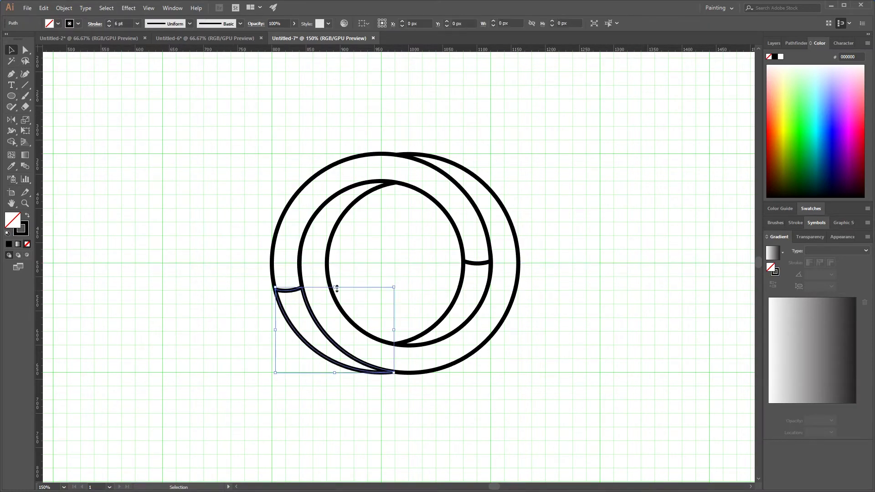
left_click(479, 264, "shift")
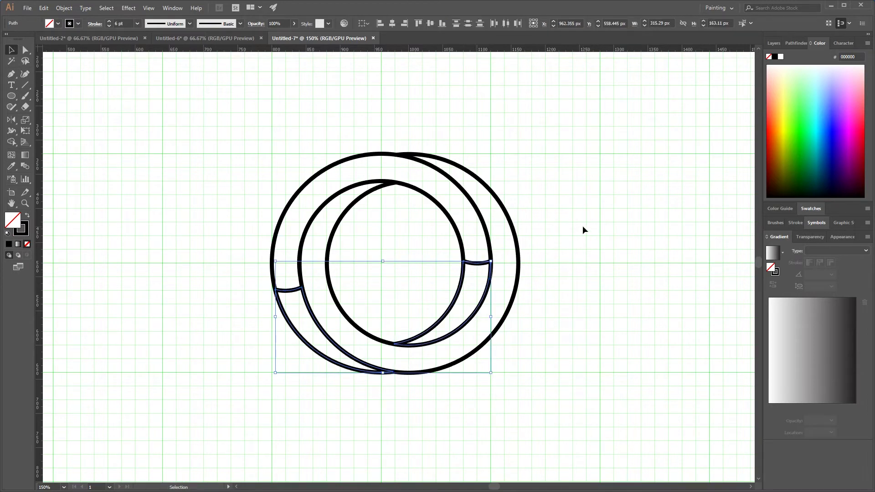
left_click(27, 217)
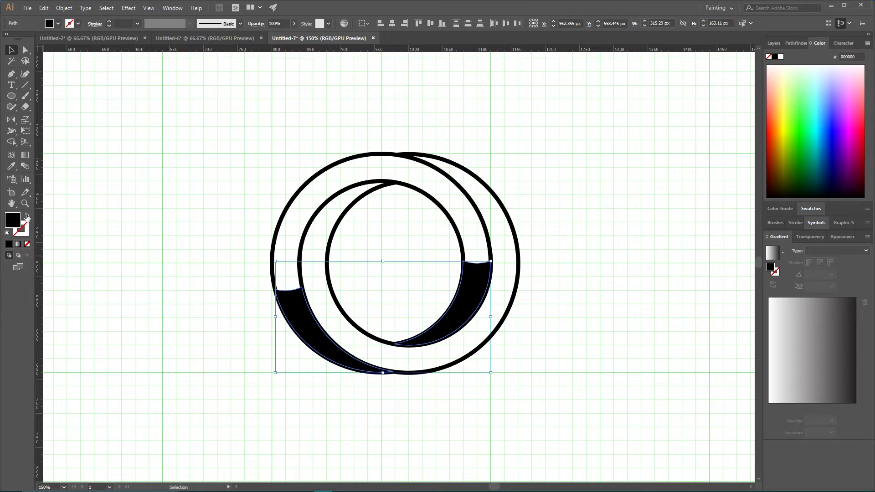
left_click(817, 327)
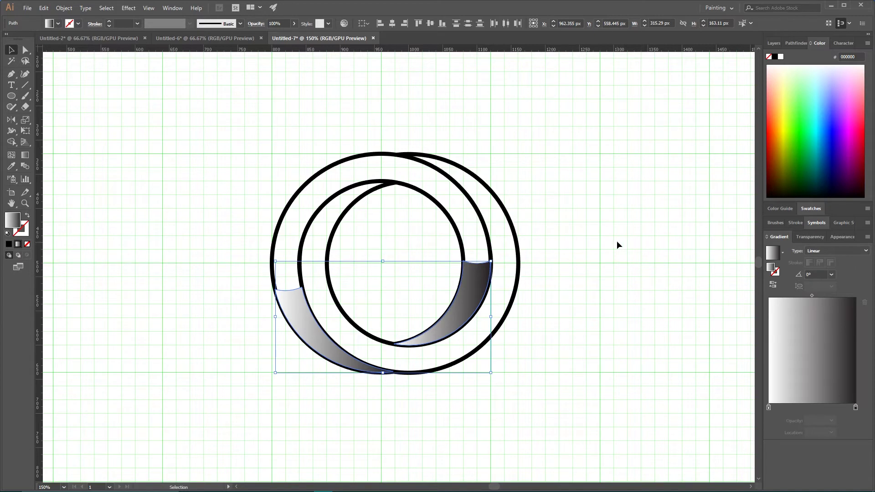
key("ctrl")
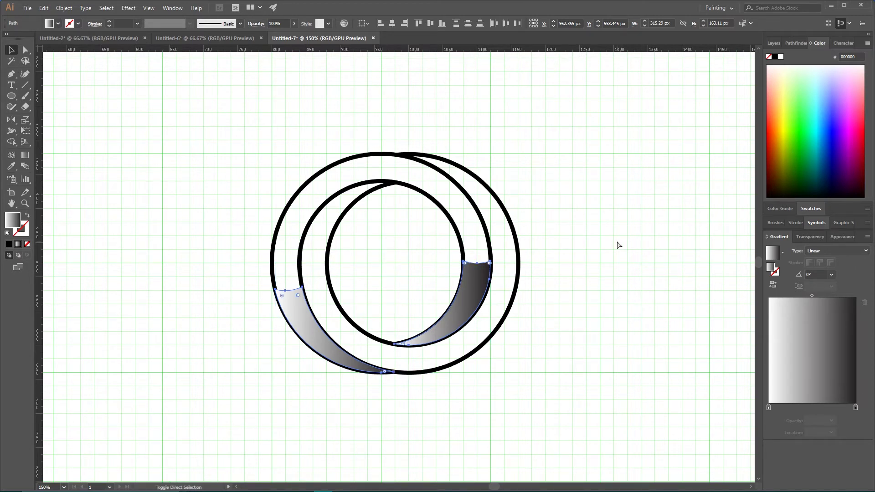
key("ctrl+shift+bracketleft")
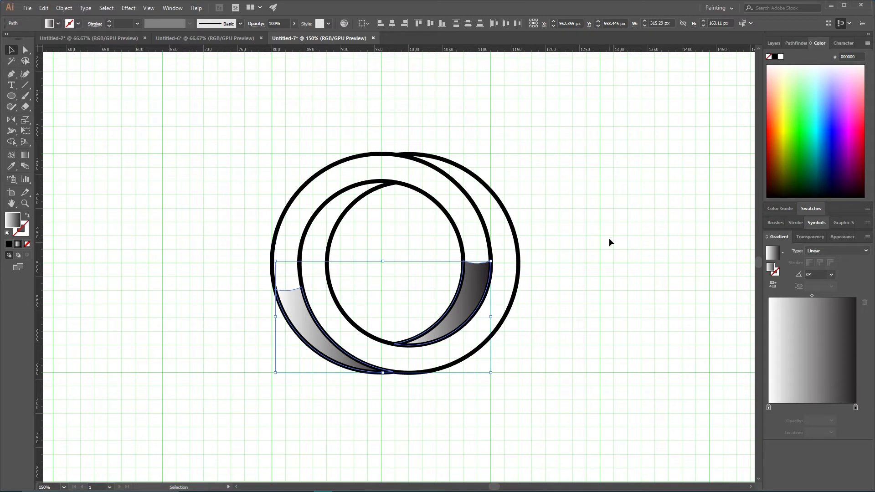
Angle the right crescent's gradient diagonally, and redirect and reverse the left crescent's gradient
left_click(609, 238)
left_click(471, 287)
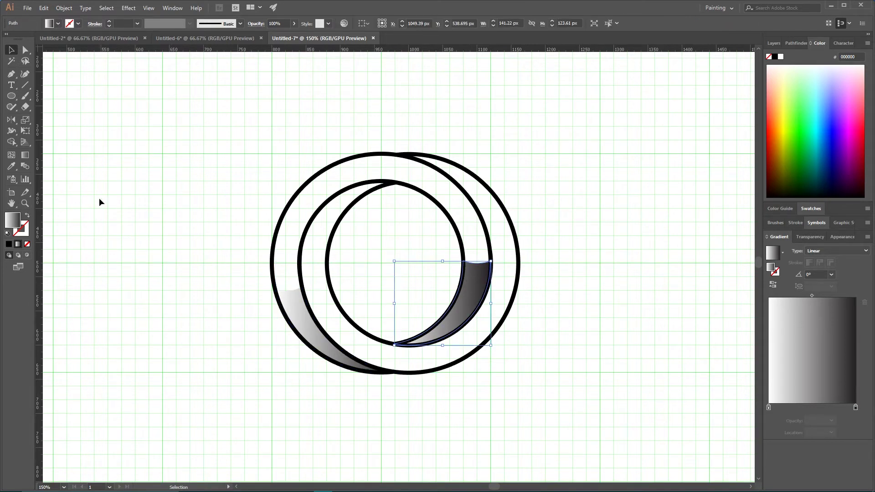
key("g")
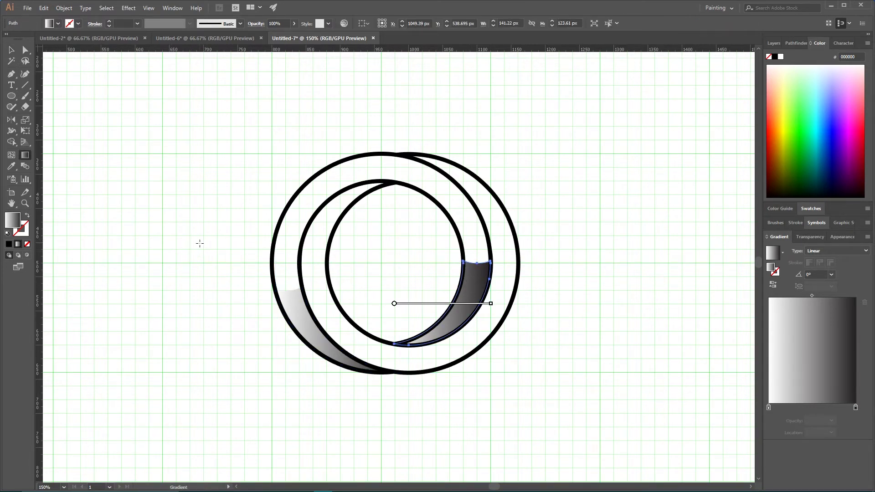
left_click_drag(481, 262, 419, 347)
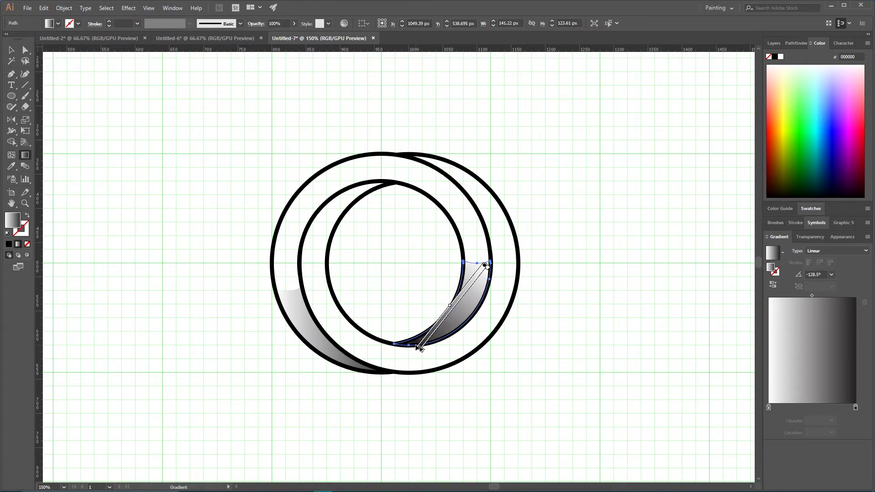
left_click(337, 360, "ctrl")
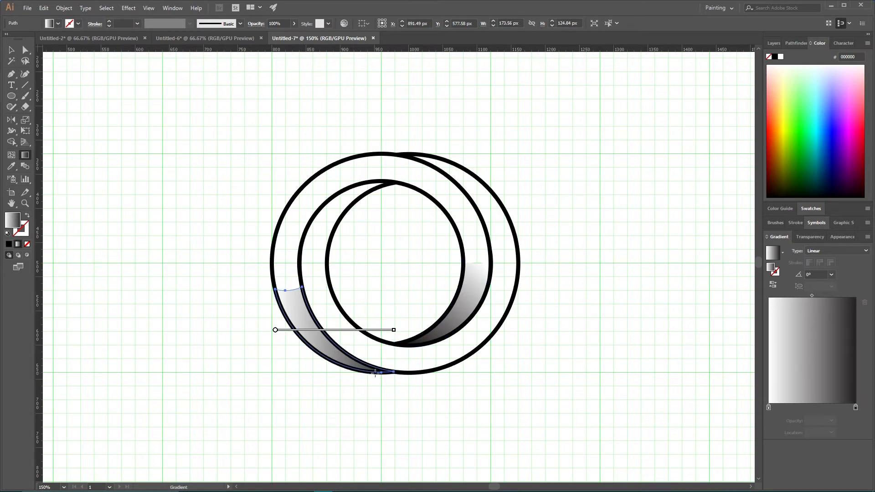
left_click_drag(372, 375, 284, 296)
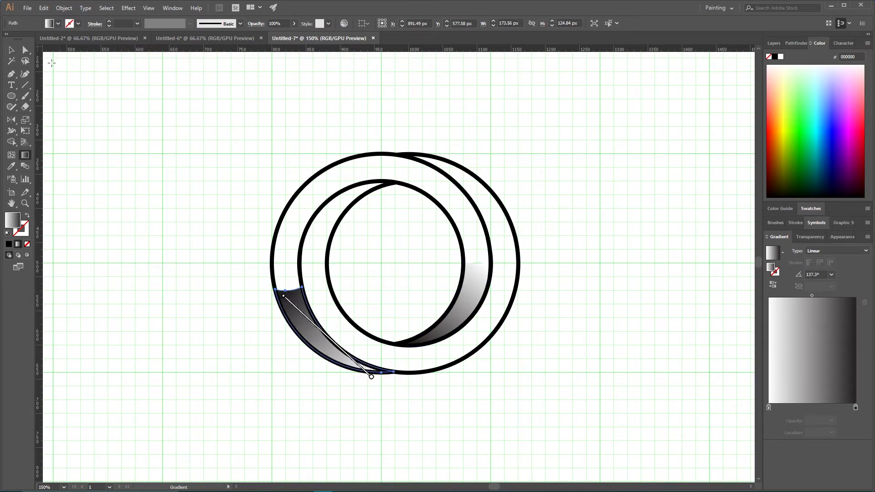
left_click(773, 285)
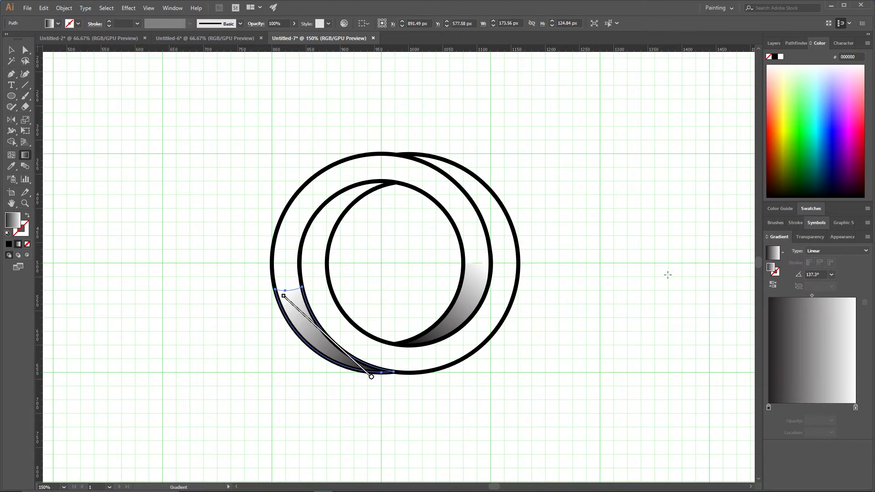
Select the right crescent alone and open its dark gradient stop's colour
left_click(11, 49)
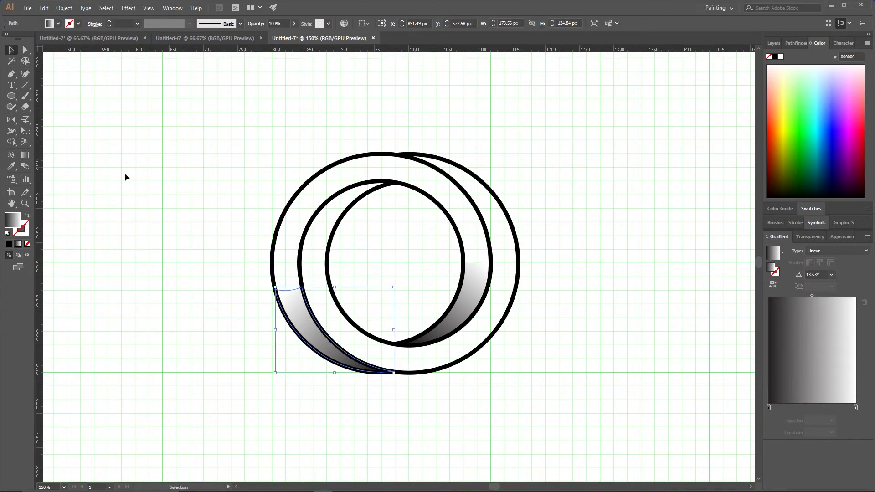
left_click(132, 185)
left_click(303, 311)
left_click(475, 291, "shift")
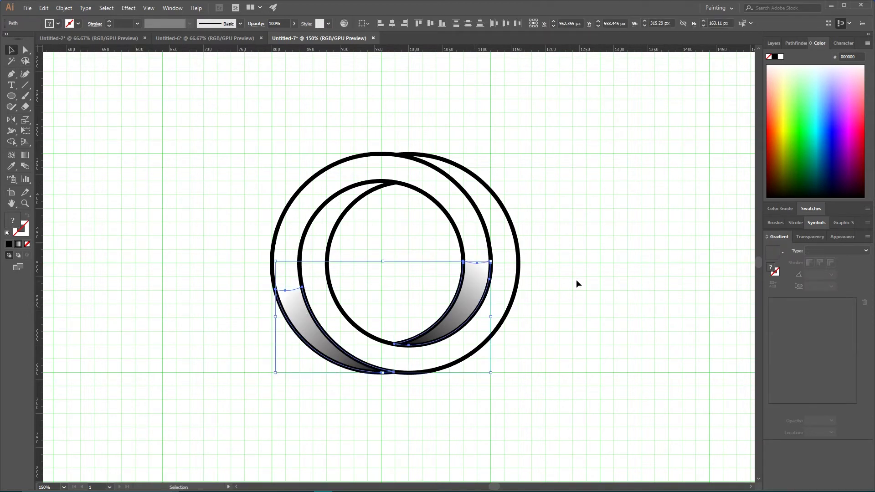
left_click(560, 278)
left_click(474, 289)
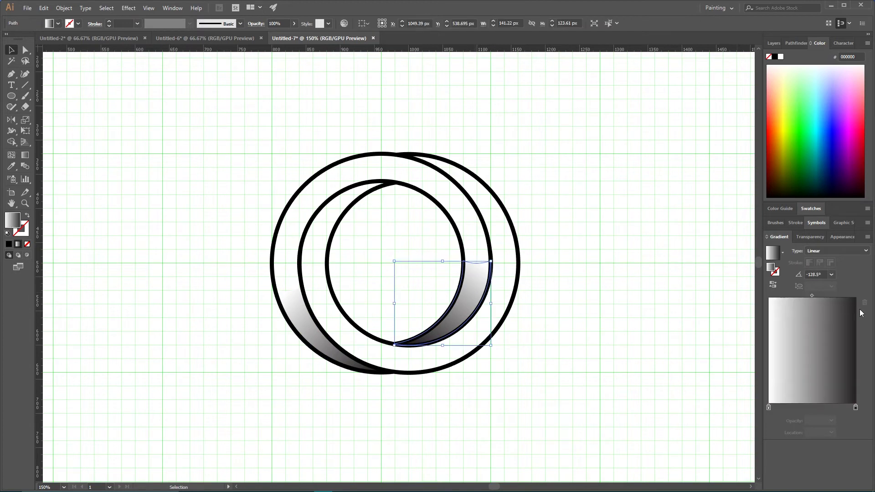
double_click(855, 408)
Set the right crescent's dark gradient stop to 85% grey
left_click(840, 221)
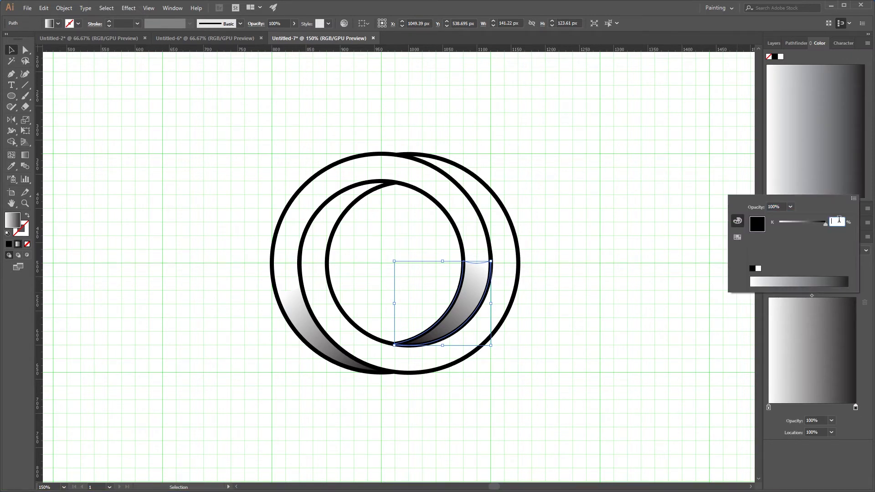
type("8")
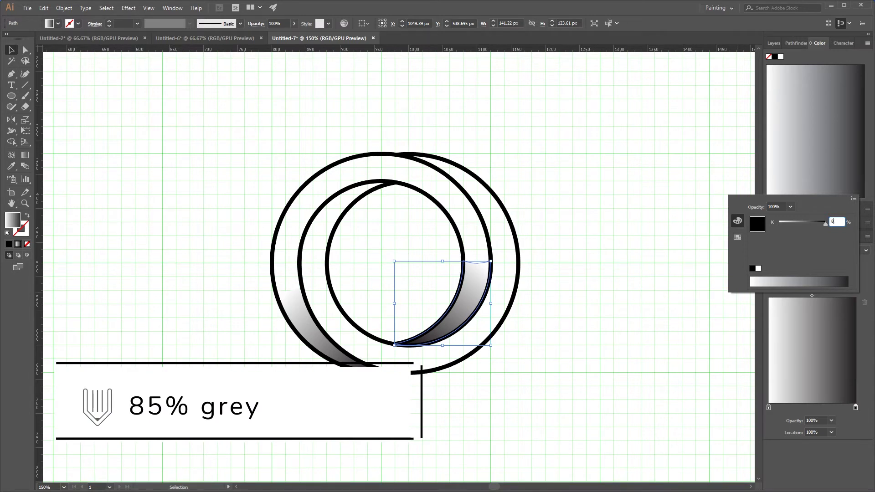
type("5")
key("Return")
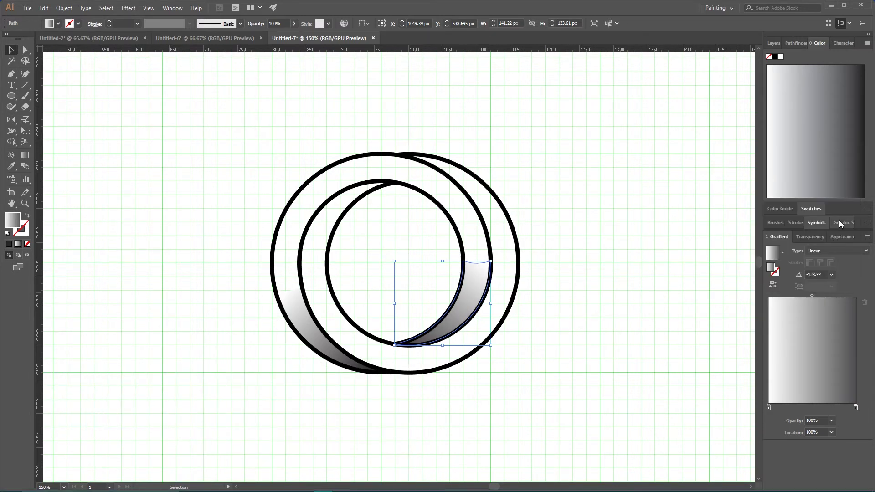
Set the left crescent's dark stop K value to 0, then select both crescents
left_click(320, 344)
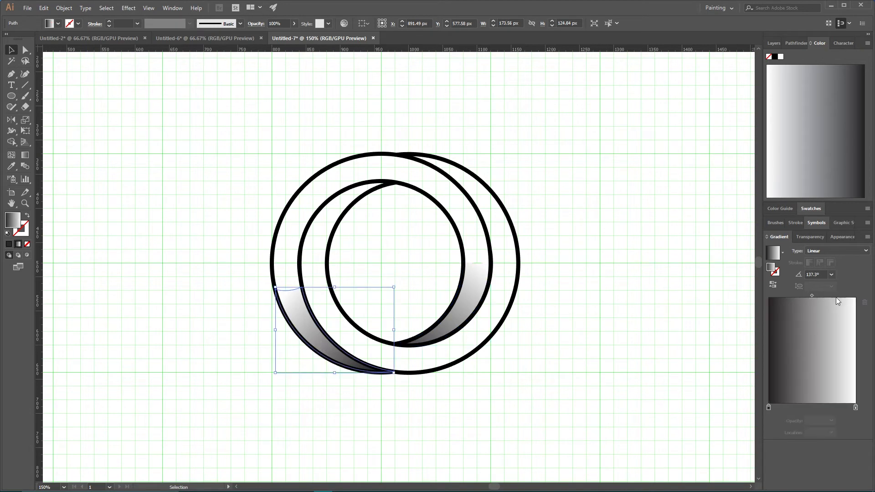
double_click(769, 407)
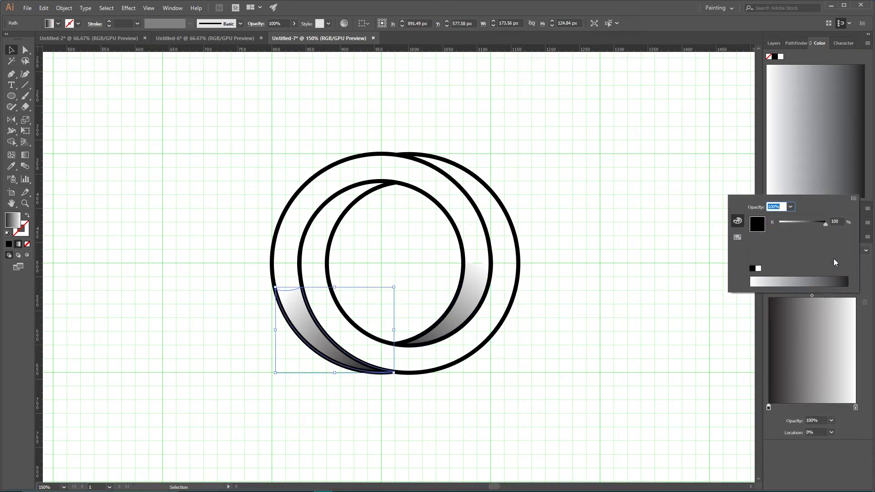
left_click(838, 220)
type("0")
key("Return")
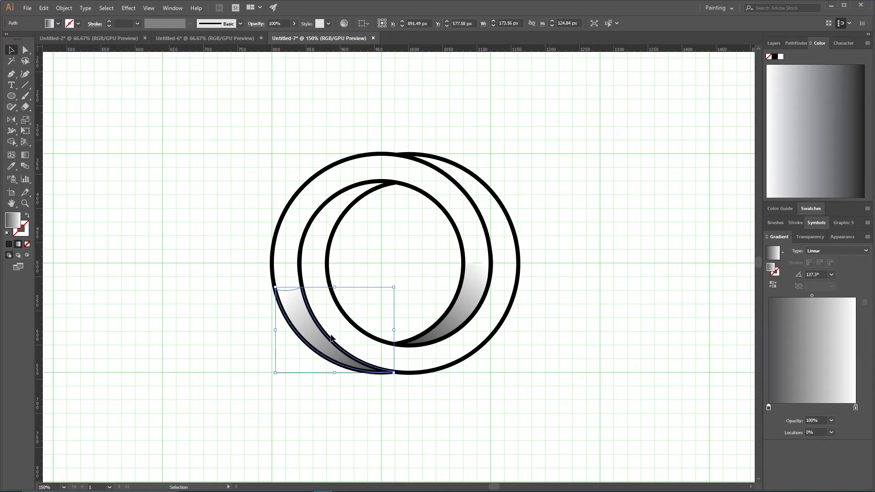
left_click(473, 289, "shift")
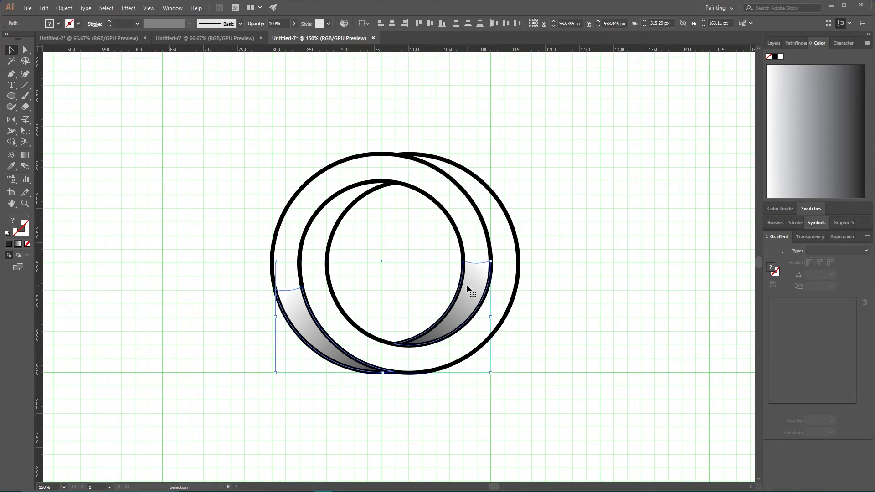
left_click(128, 8)
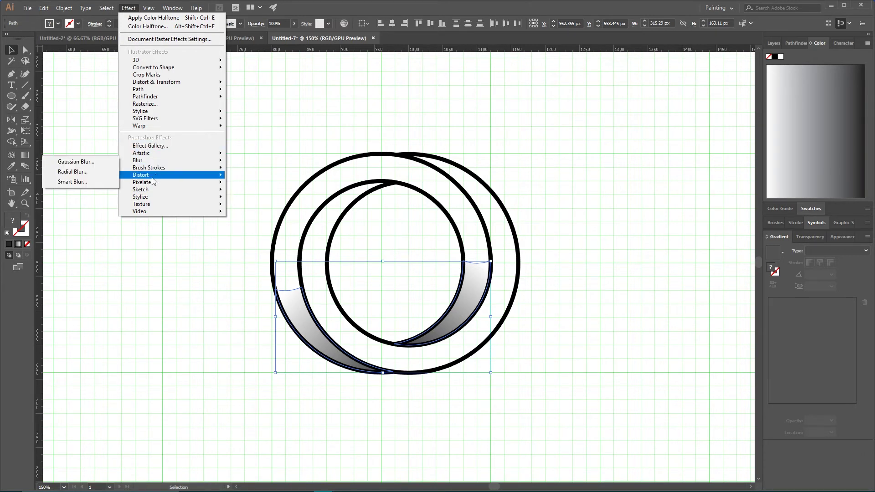
Apply Color Halftone with Max Radius 5 and all channel angles 4 to both crescents
mouse_move(148, 182)
left_click(97, 188)
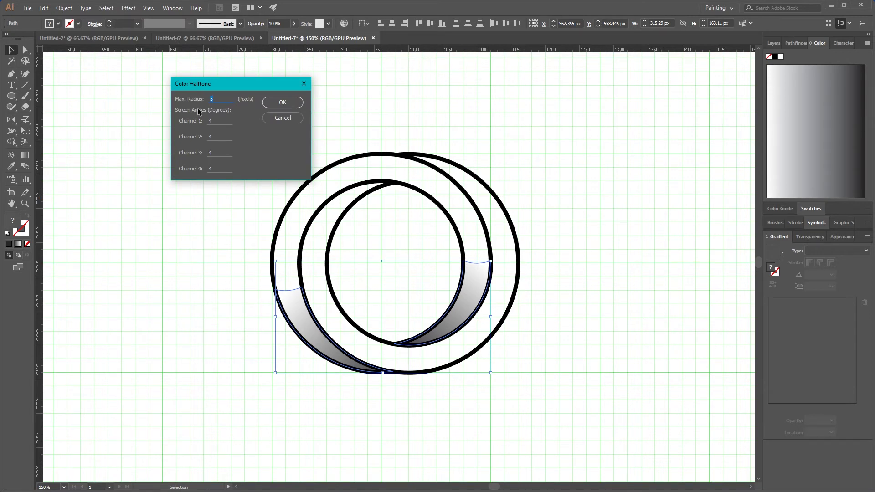
key("super+plus")
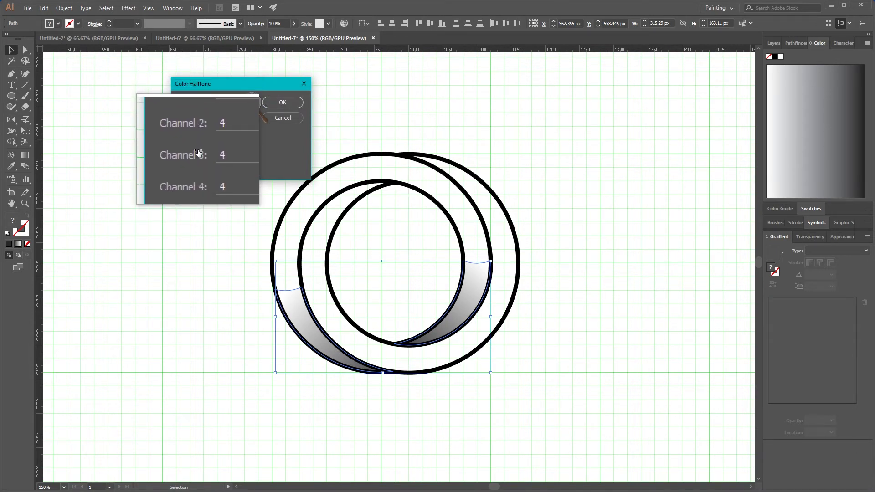
key("super+Escape")
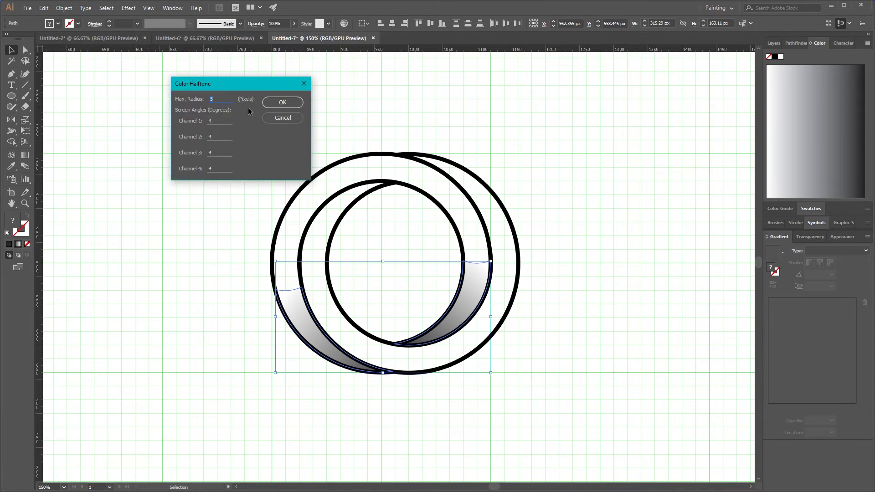
left_click(280, 103)
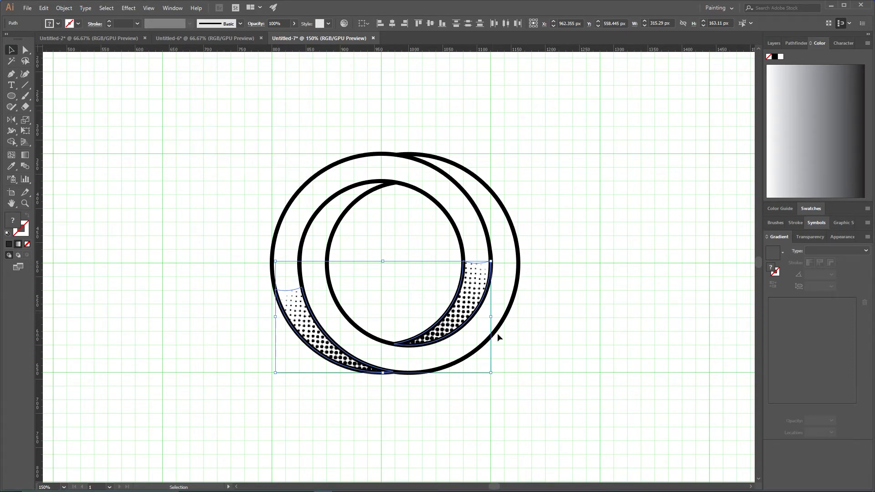
Expand the halftone effect into images with Expand Appearance
left_click(44, 7)
mouse_move(70, 9)
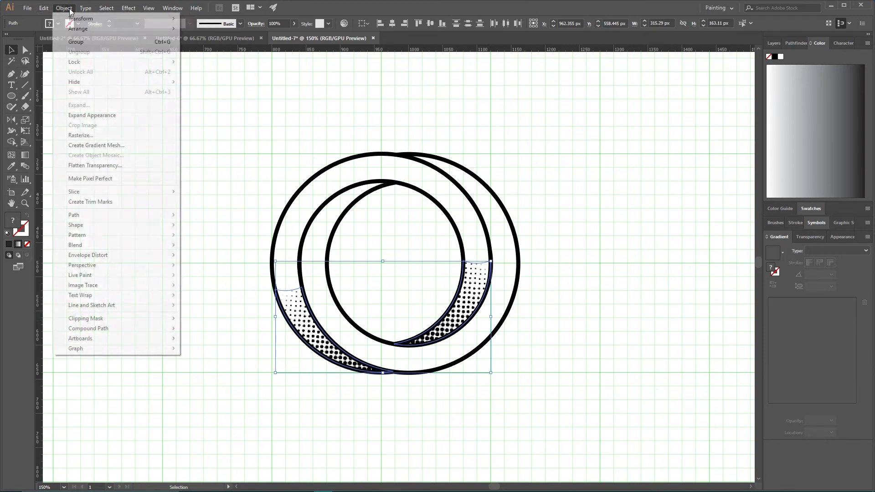
left_click(92, 116)
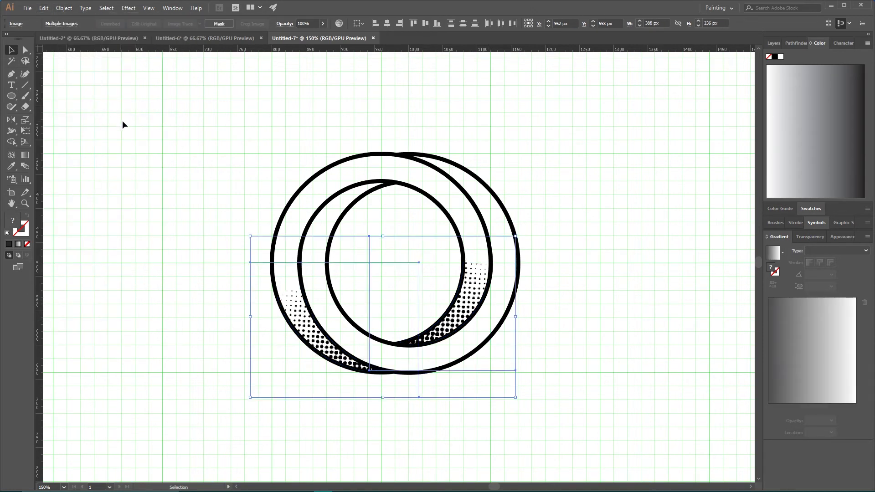
Preview an Image Trace of the right image: Paths 100%, Noise 1 px, Corners 0%, Ignore White
left_click(171, 8)
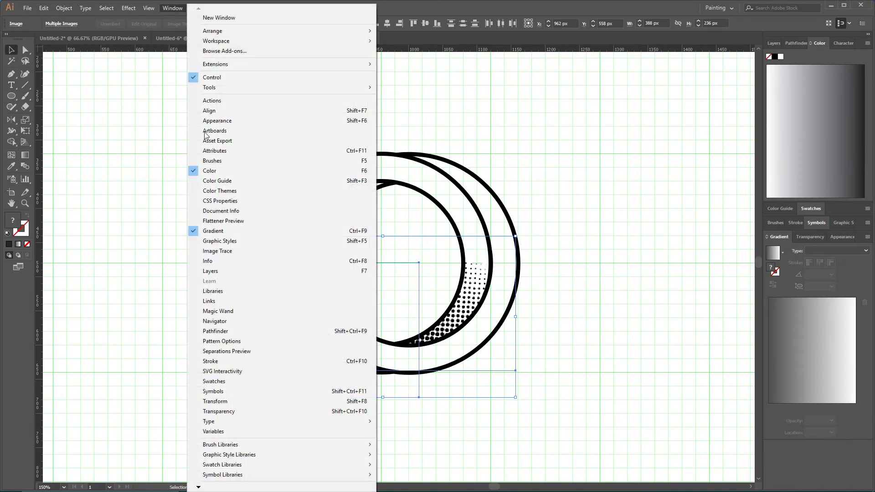
left_click(223, 252)
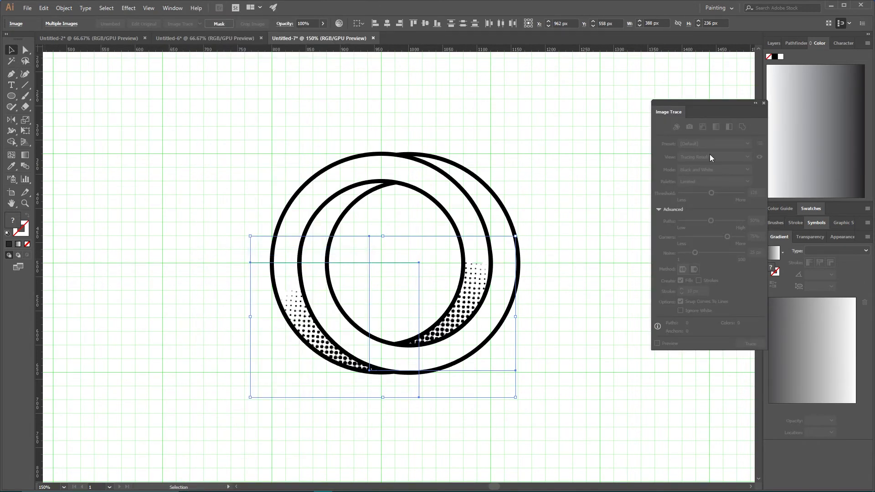
left_click_drag(701, 111, 635, 126)
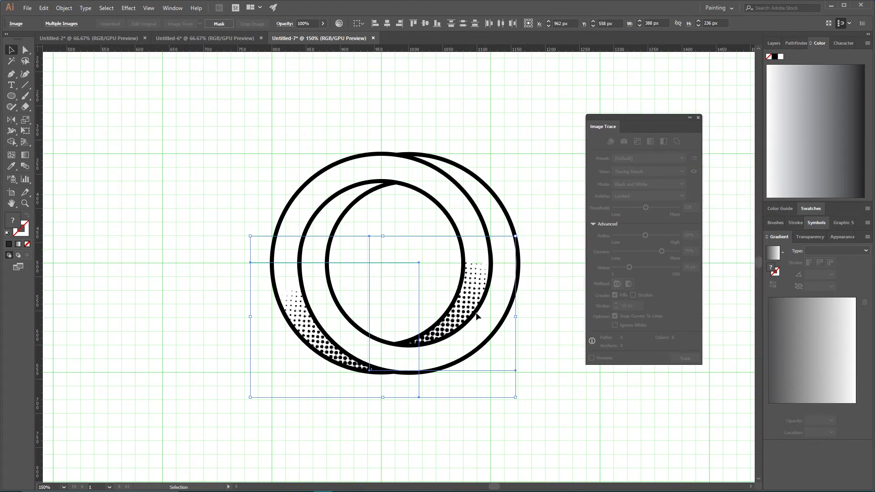
left_click(468, 282)
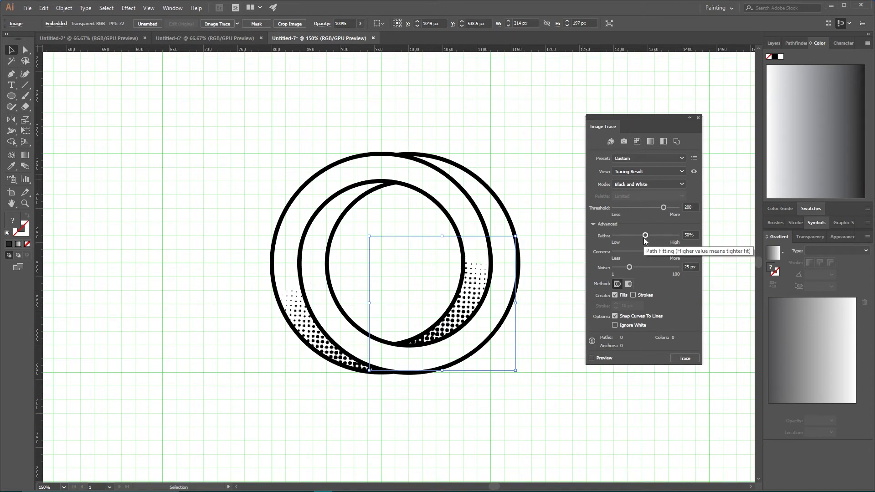
left_click_drag(645, 239, 685, 237)
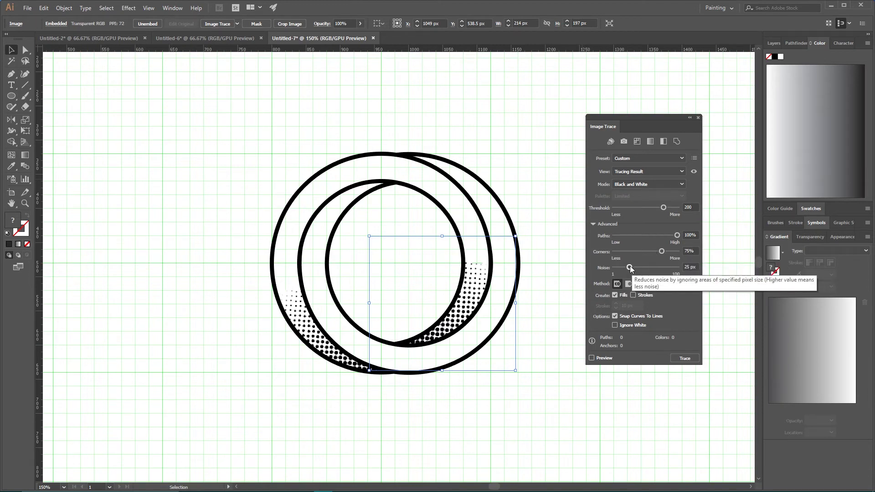
left_click_drag(630, 268, 594, 273)
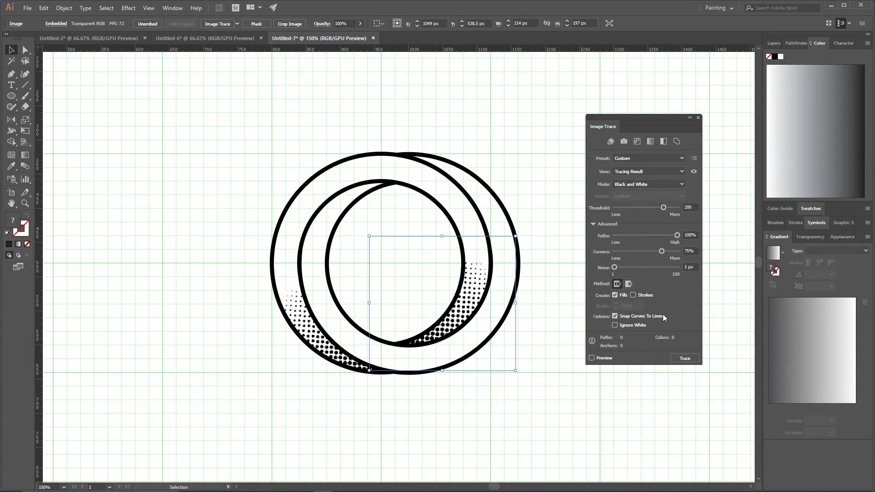
left_click(615, 326)
left_click(591, 358)
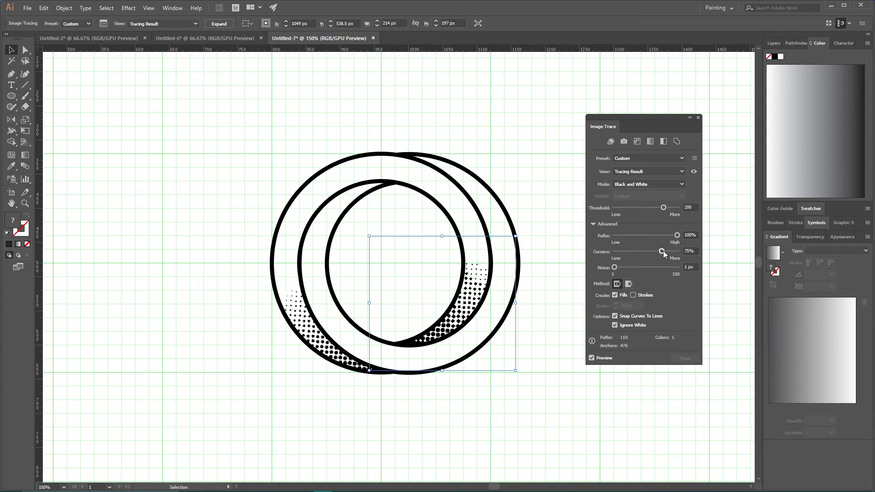
mouse_move(654, 251)
left_mouse_down()
mouse_move(668, 255)
mouse_move(615, 252)
left_mouse_up()
Apply the right trace, then trace the left image at Threshold 200, Paths 100%, Corners 0%, Noise 1 px
left_click(592, 358)
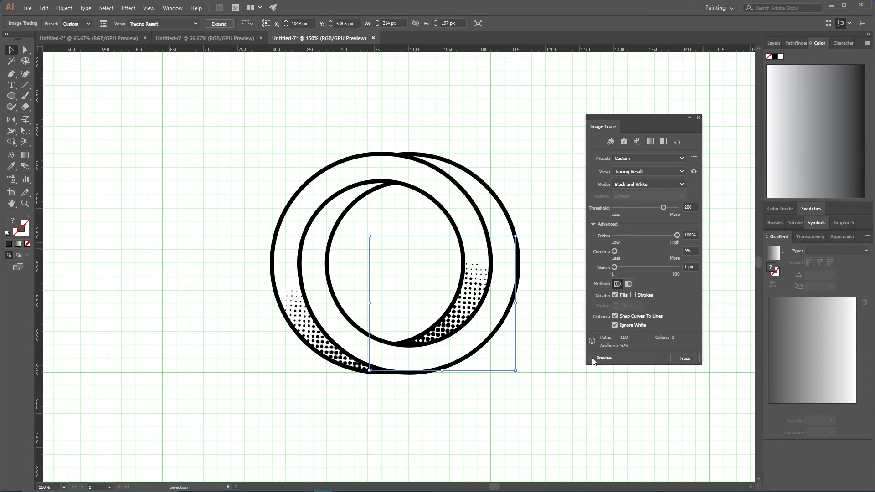
left_click(679, 358)
left_click(314, 339)
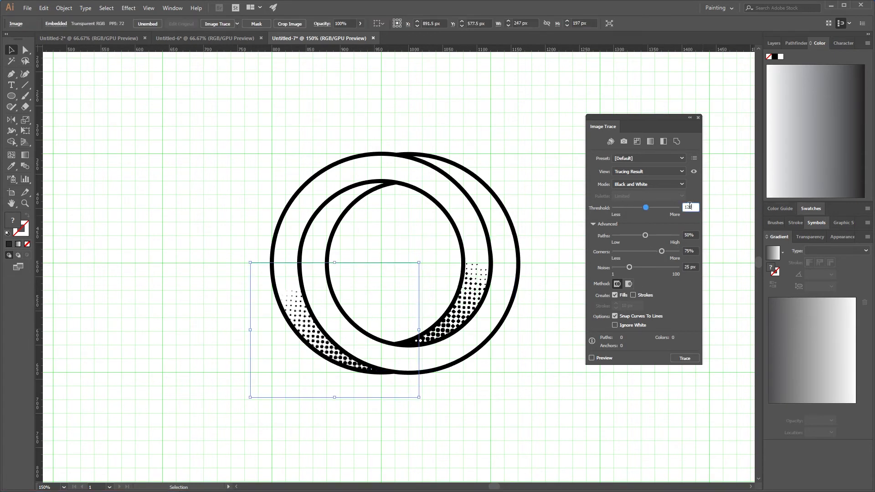
left_click(646, 208)
type("200")
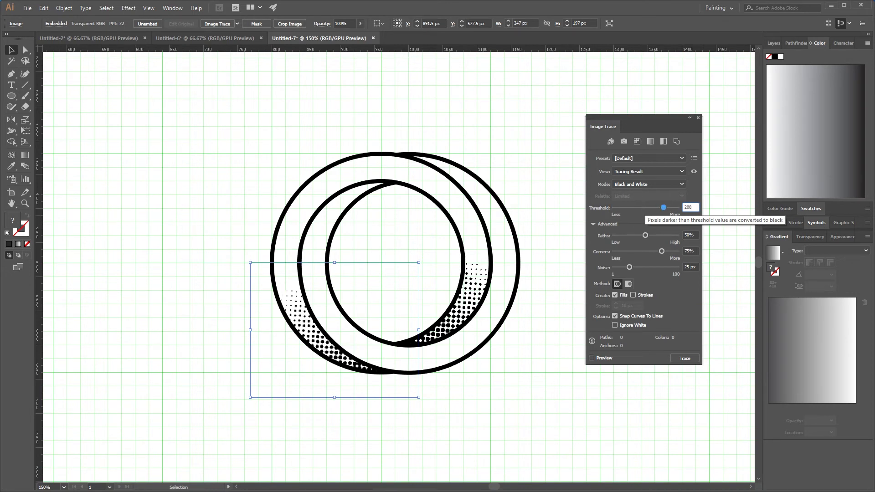
key("Tab")
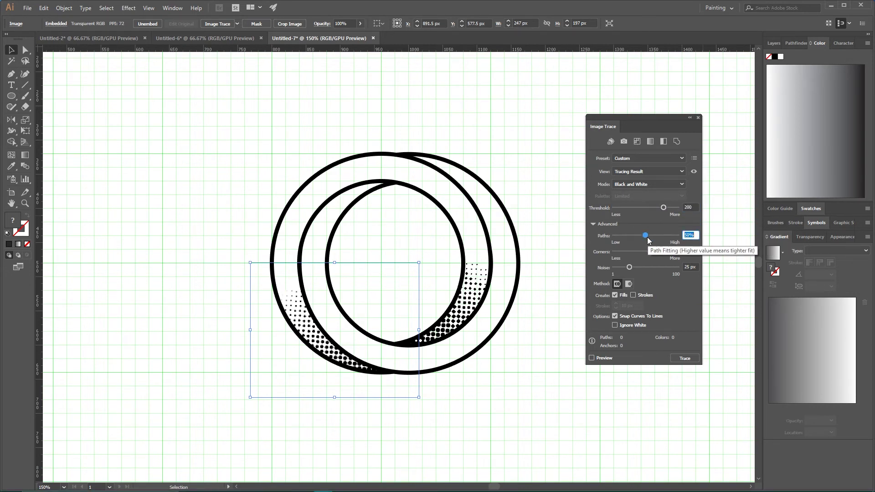
left_click_drag(646, 236, 677, 238)
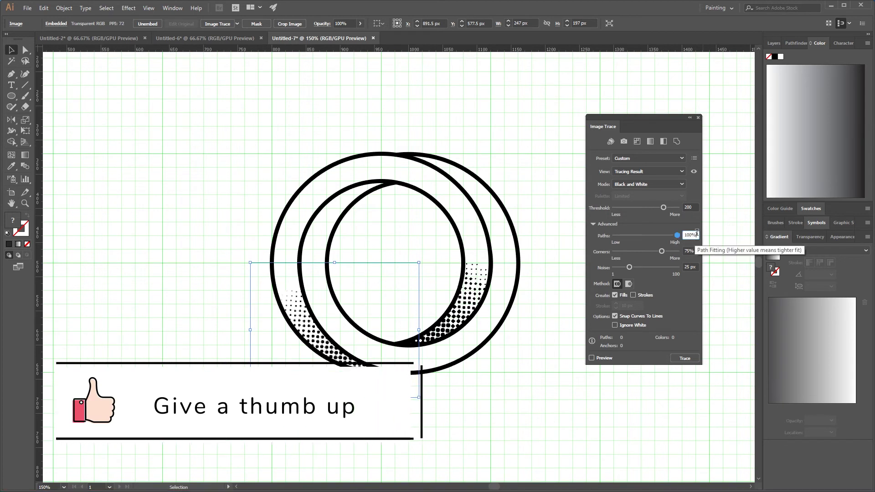
left_click_drag(661, 251, 569, 261)
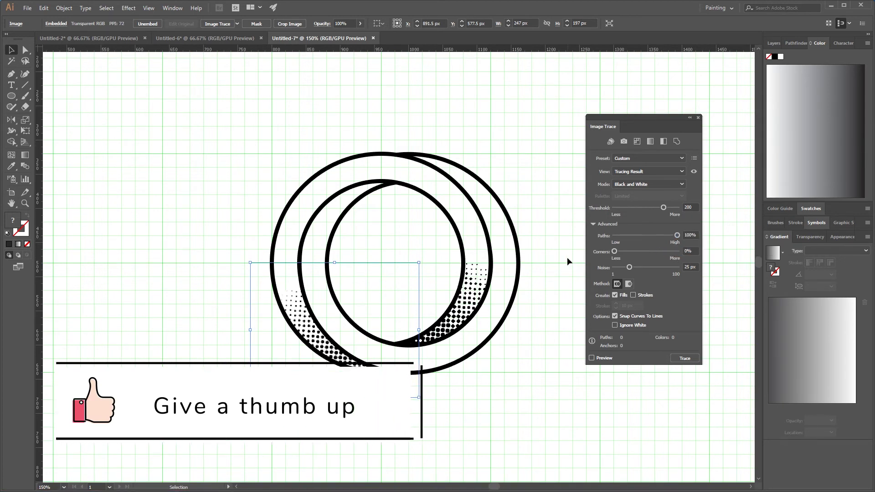
left_click_drag(629, 267, 588, 274)
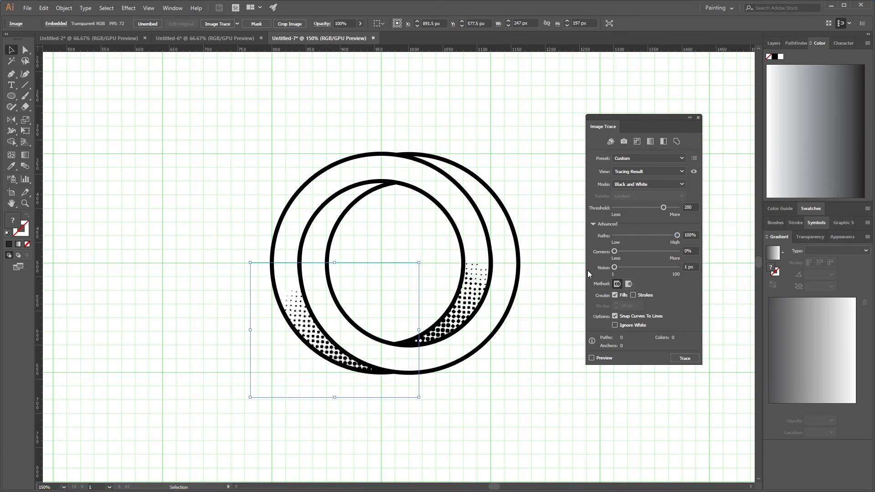
left_click(592, 358)
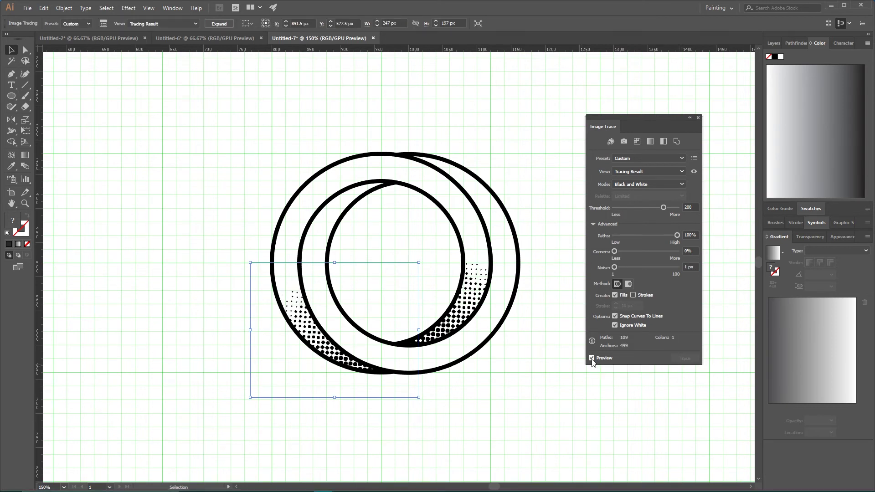
Select both traced halftones and expand them into editable vector paths
left_click(551, 211)
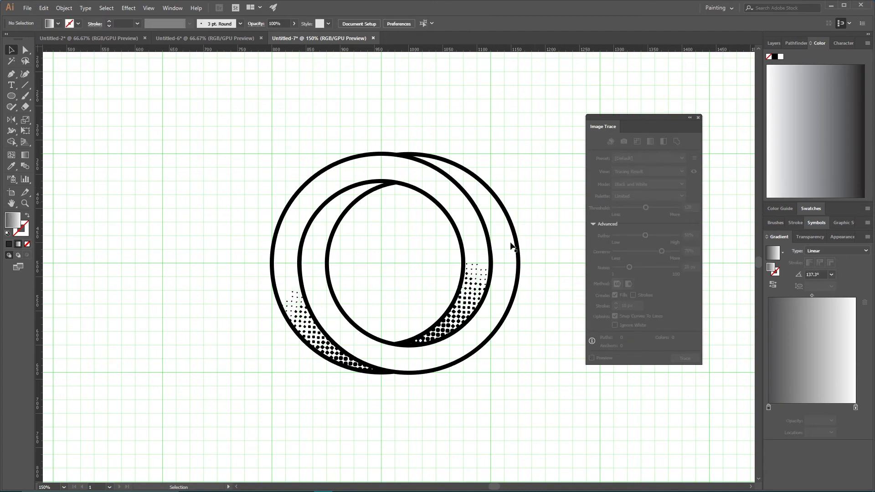
left_click(515, 245)
left_click(698, 119)
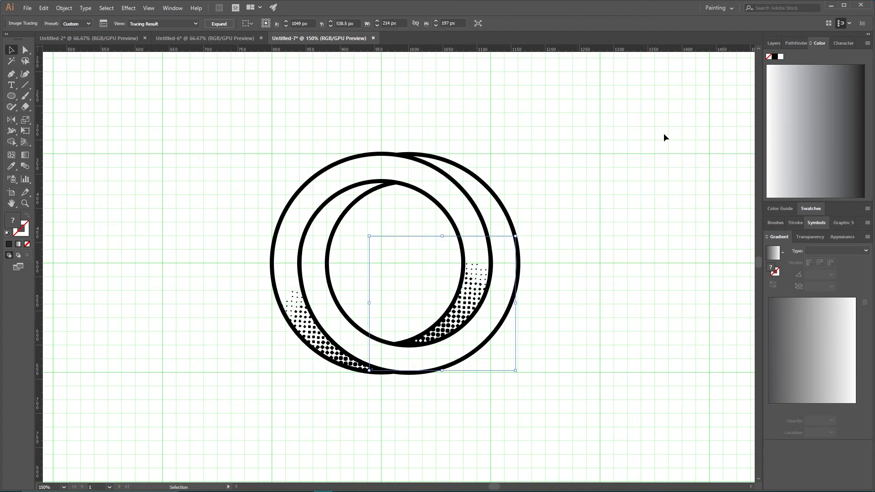
left_click(313, 326, "shift")
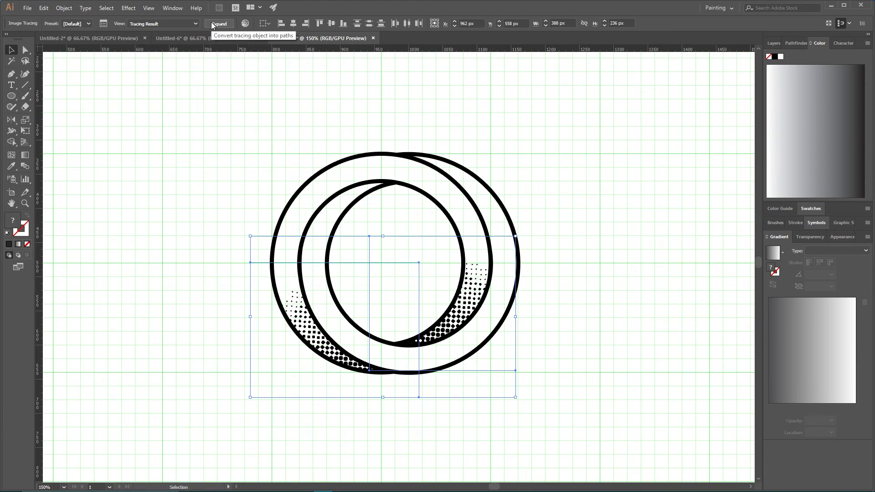
key("super+plus")
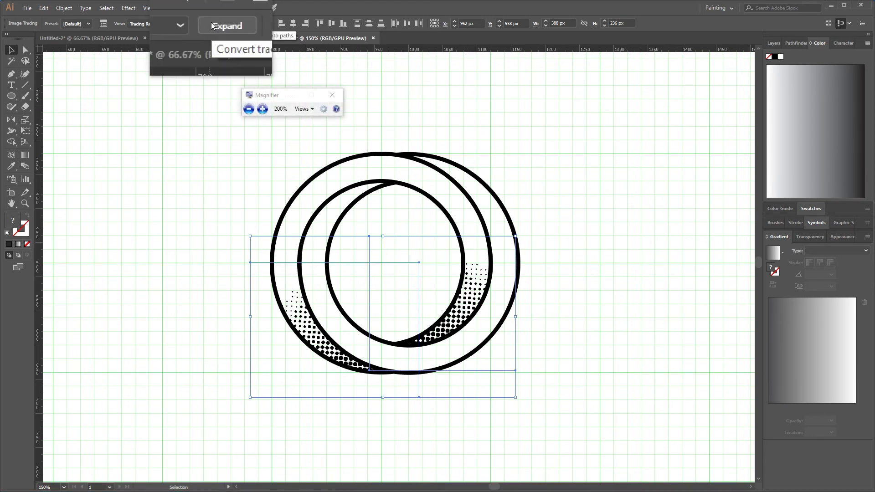
left_click(214, 26)
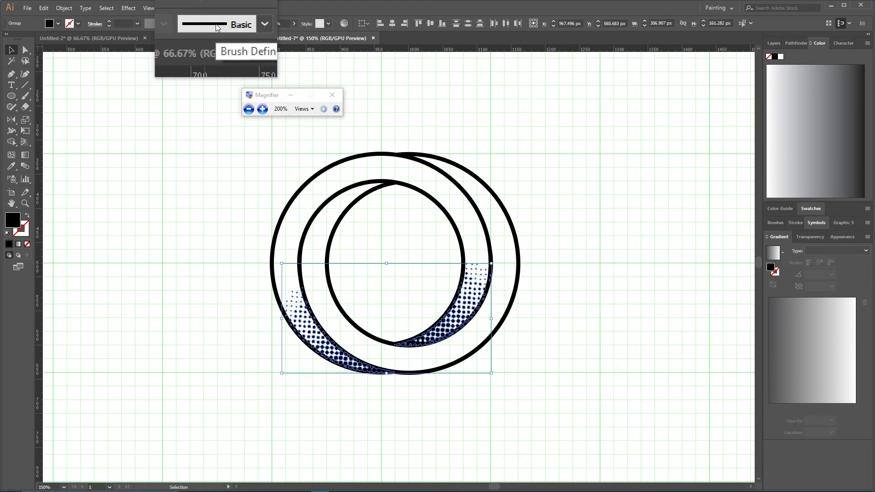
key("super+Escape")
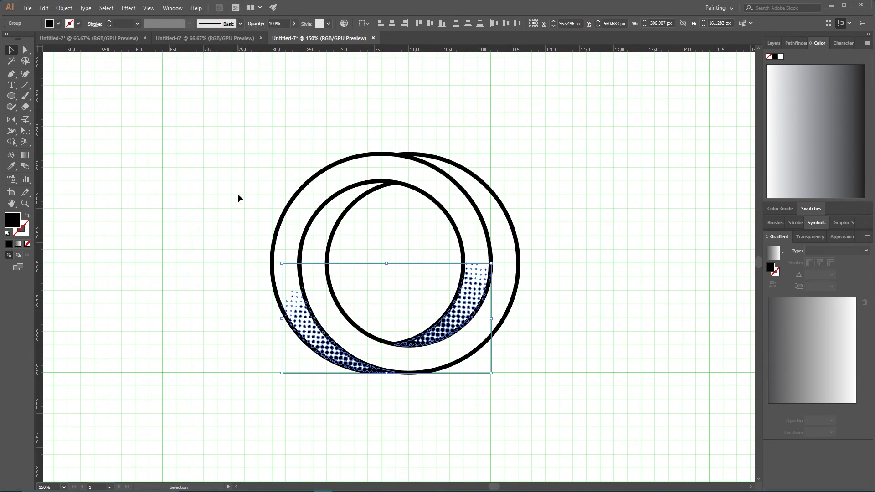
Turn the right and left halftone dot groups each into a compound path with Ctrl+8
left_click(526, 316)
left_click(486, 287)
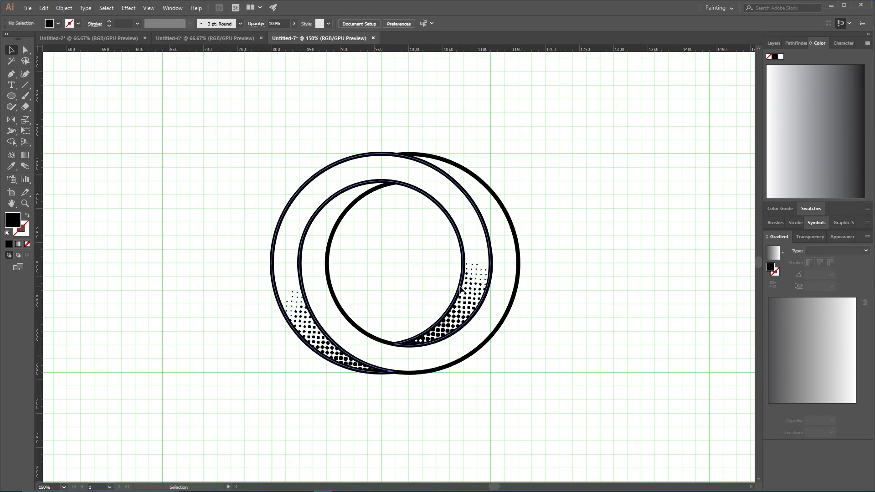
left_click(569, 285)
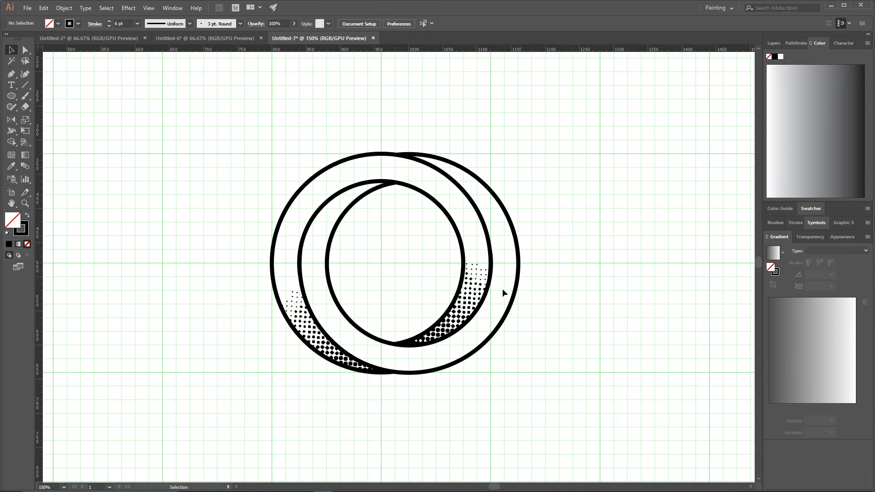
left_click(476, 284)
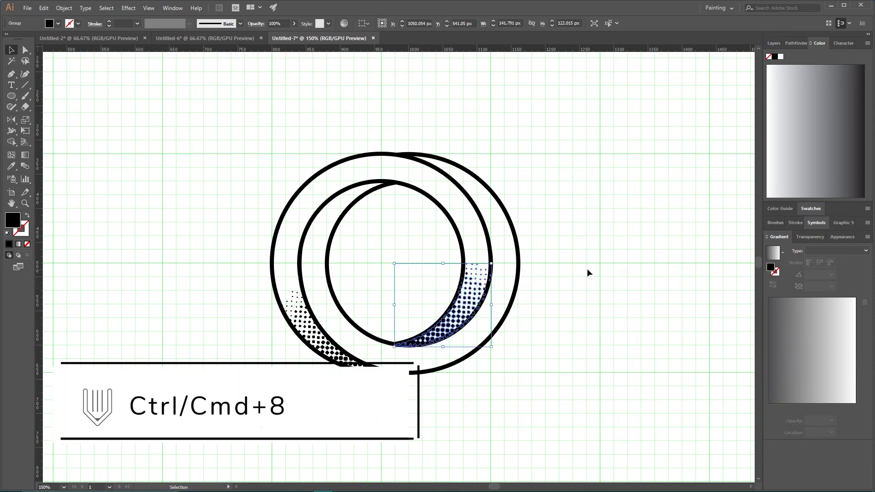
key("ctrl+8")
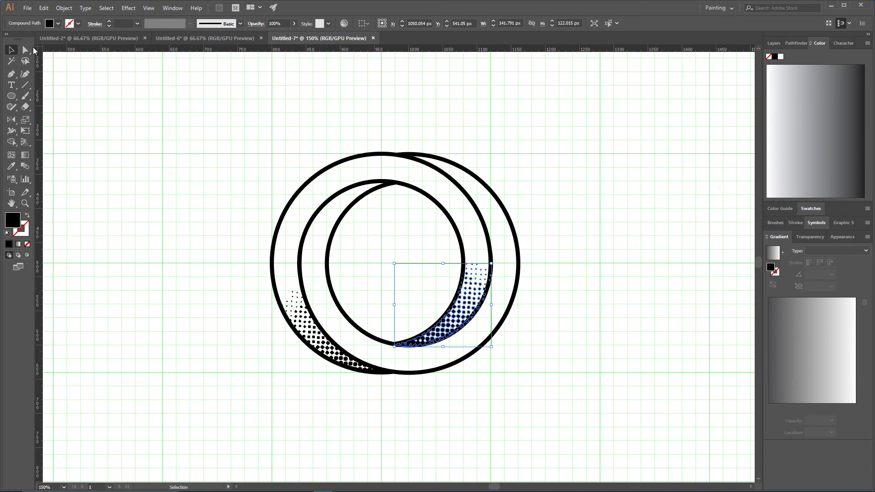
left_click(307, 338)
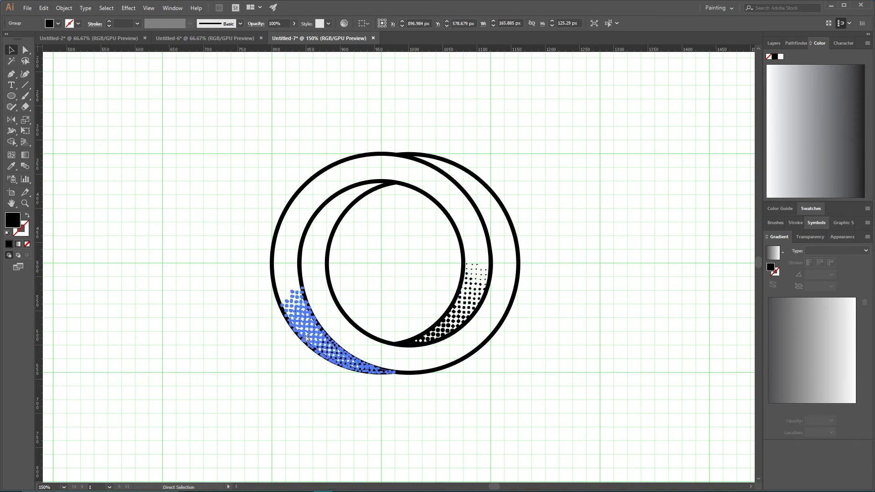
key("ctrl+8")
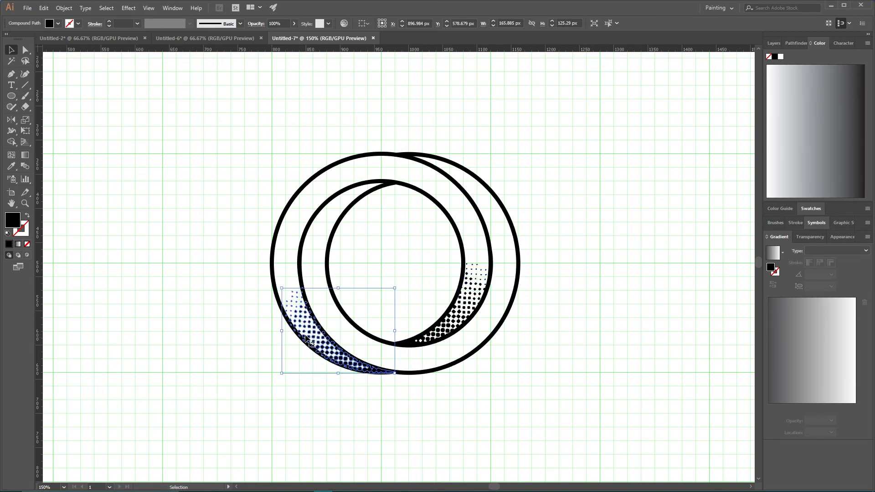
Select both halftone areas and combine them into one compound path
left_click(471, 295)
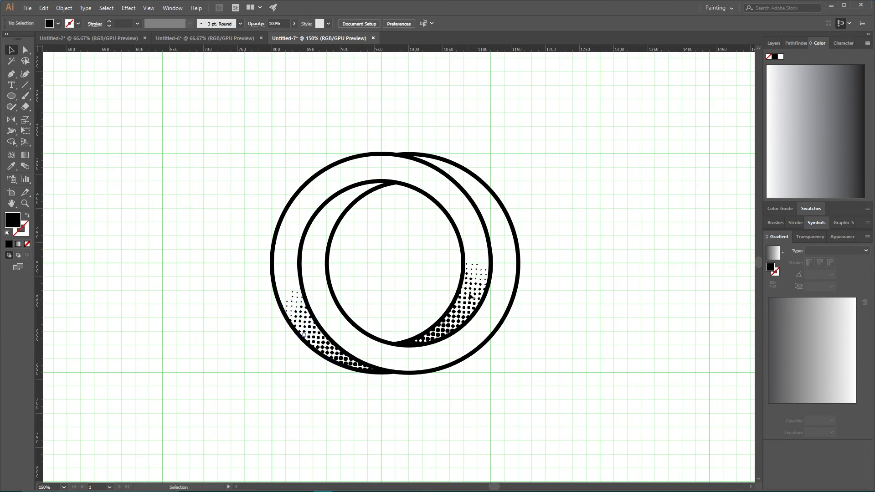
left_click(471, 296)
left_click(309, 333, "shift")
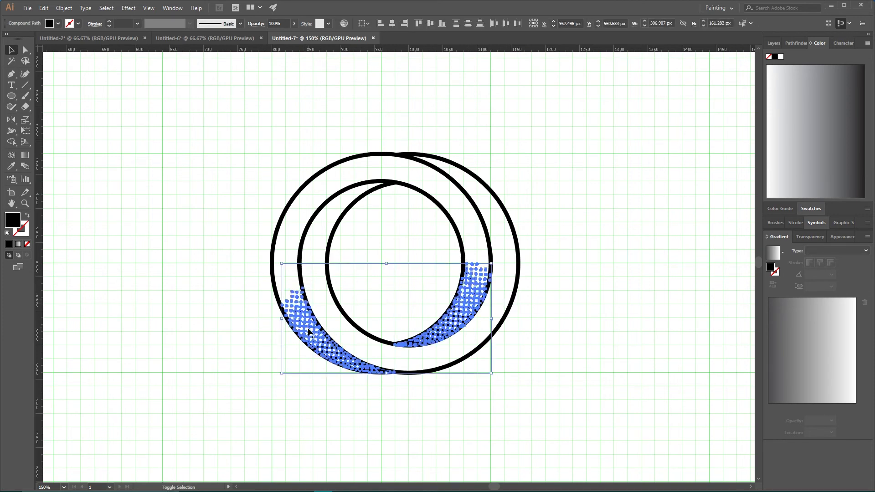
key("ctrl+8")
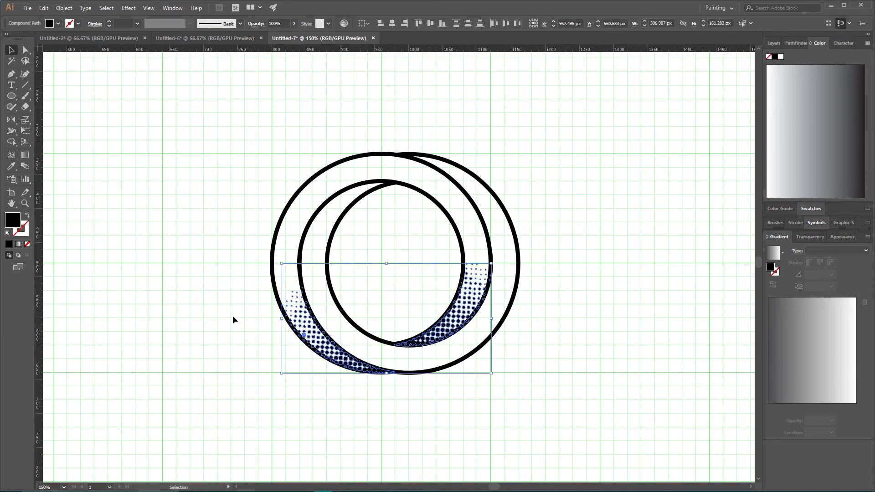
Apply a linear gradient to the halftone dots and set its starting stop to CMYK pink
left_click(808, 324)
left_click(601, 253)
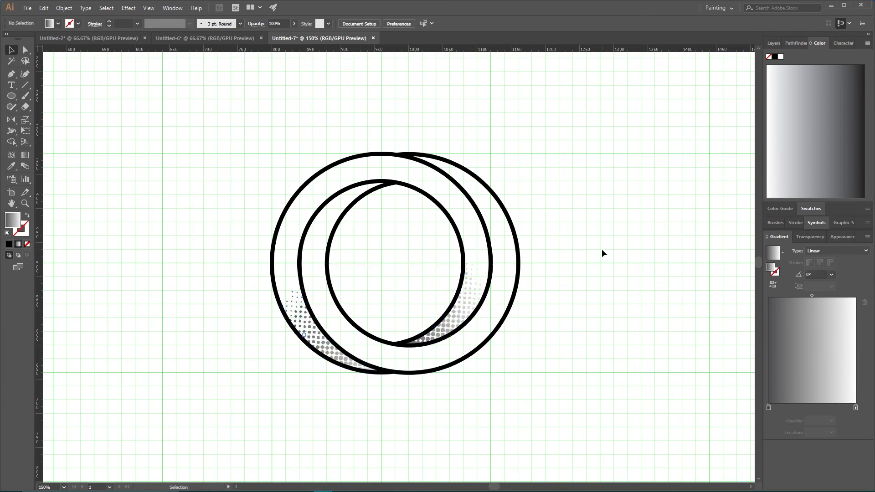
left_click(481, 300)
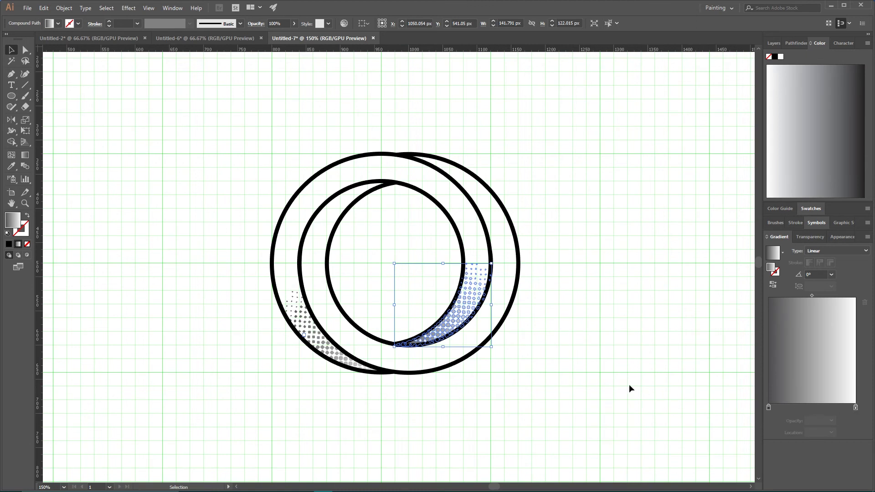
left_click(303, 323, "shift")
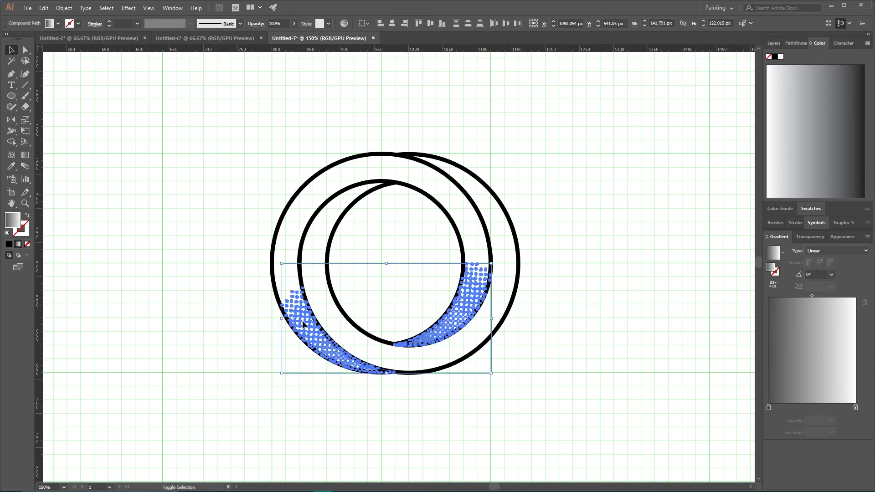
double_click(769, 407)
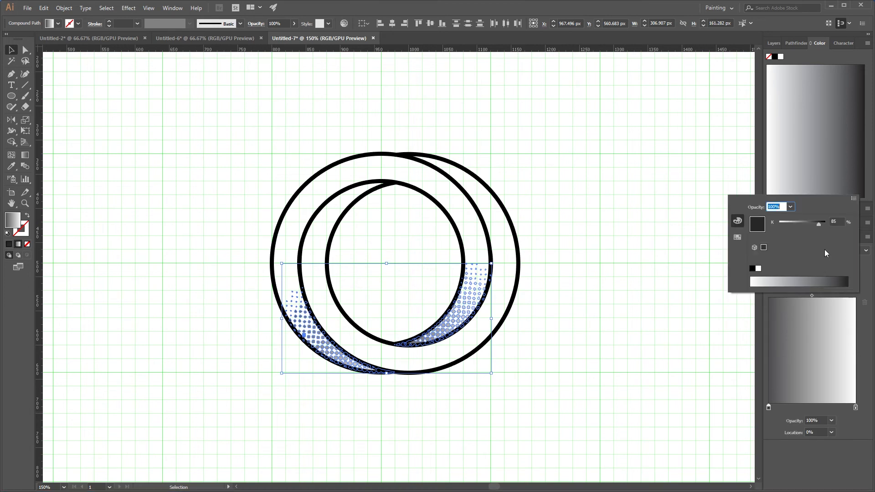
left_click(854, 199)
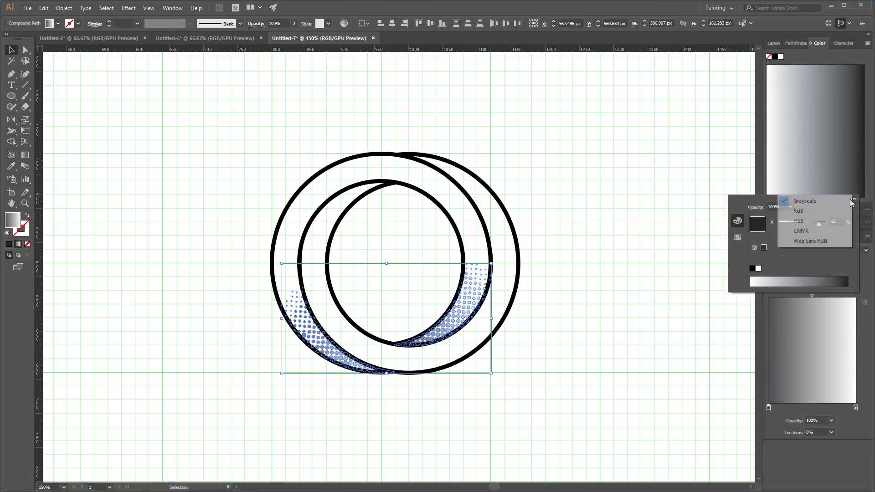
left_click(821, 230)
left_click_drag(820, 276, 843, 277)
Set the gradient's ending stop to CMYK orange and deselect to preview
left_click(855, 407)
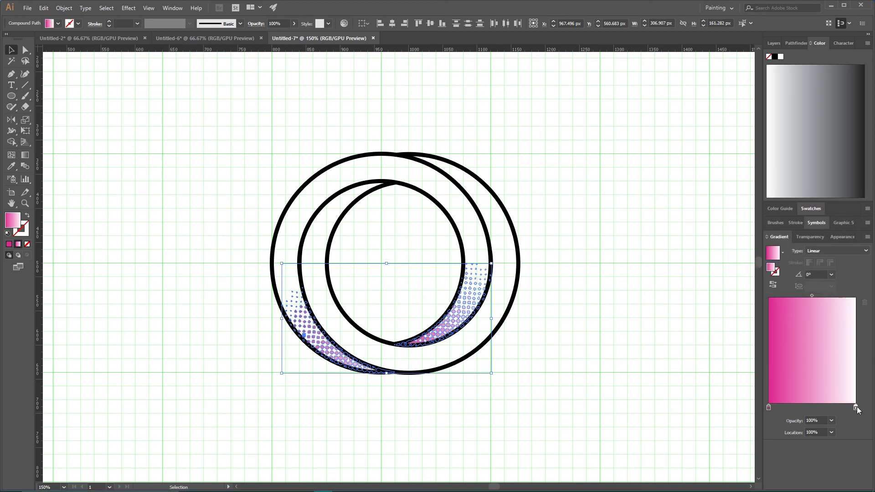
double_click(855, 408)
left_click(853, 199)
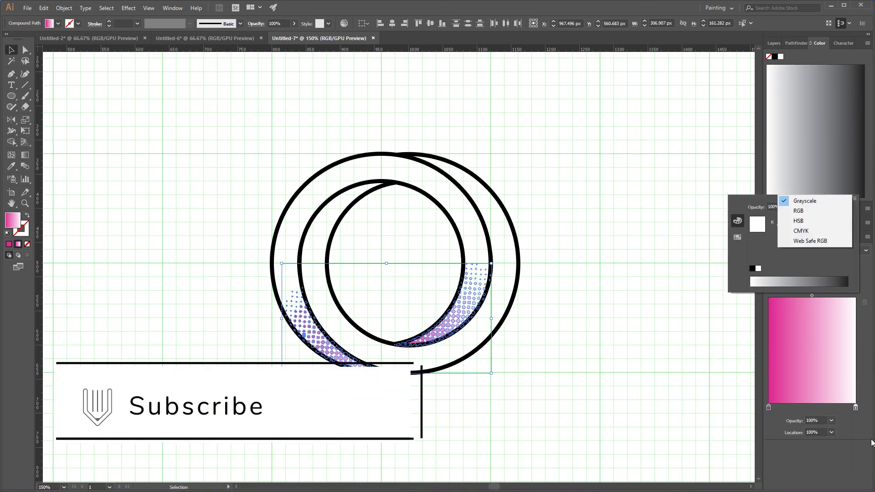
left_click(814, 231)
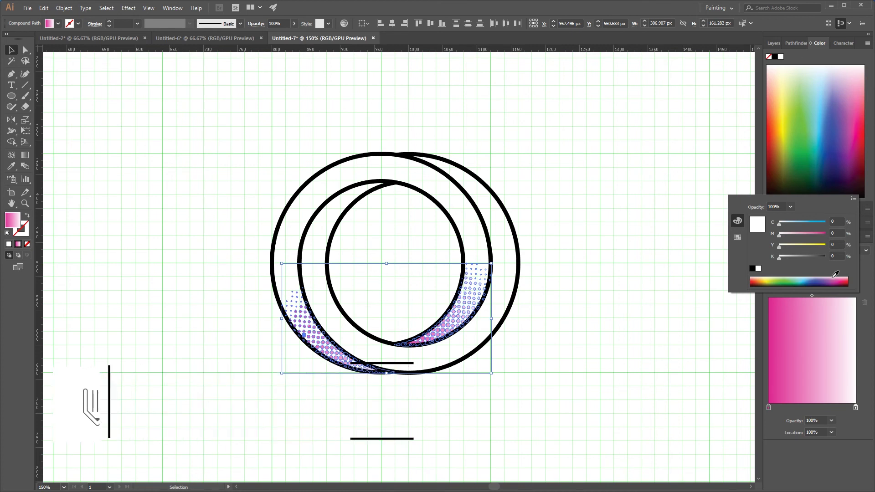
left_click_drag(839, 277, 760, 276)
left_click(576, 246)
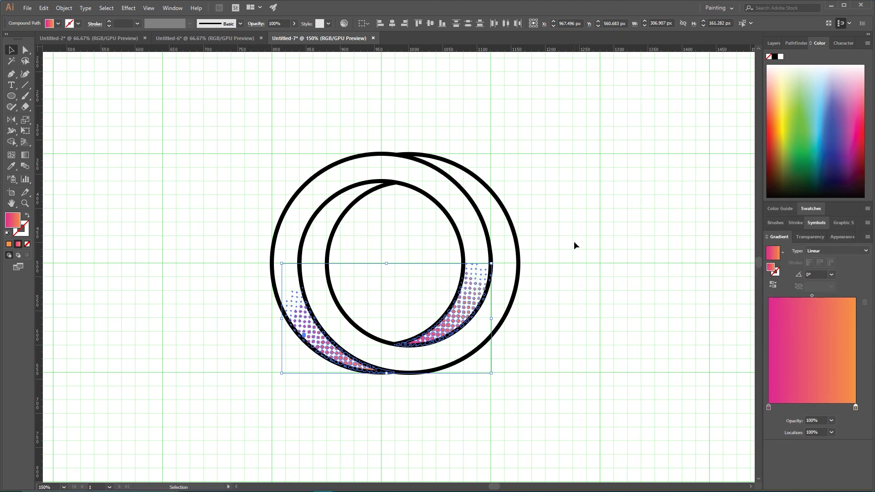
left_click(562, 252)
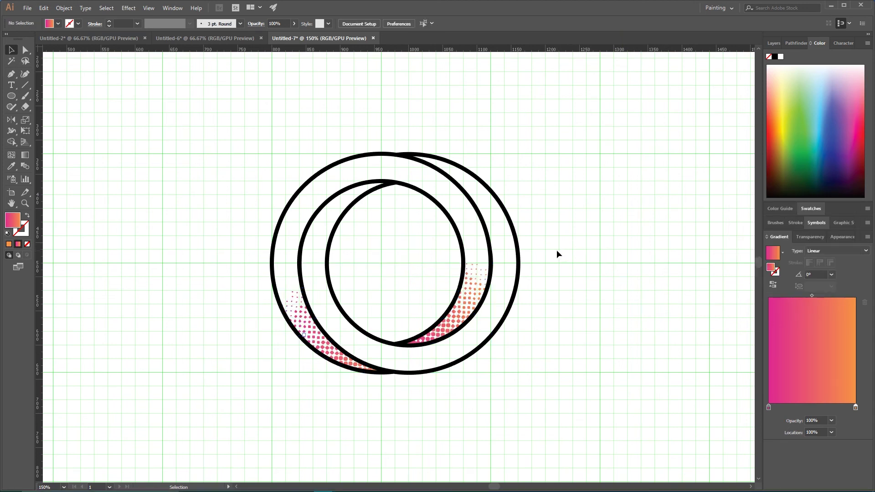
Reverse the left halftone area's gradient to orange-to-pink, then select both halftone areas
left_click(470, 310)
left_click(774, 285)
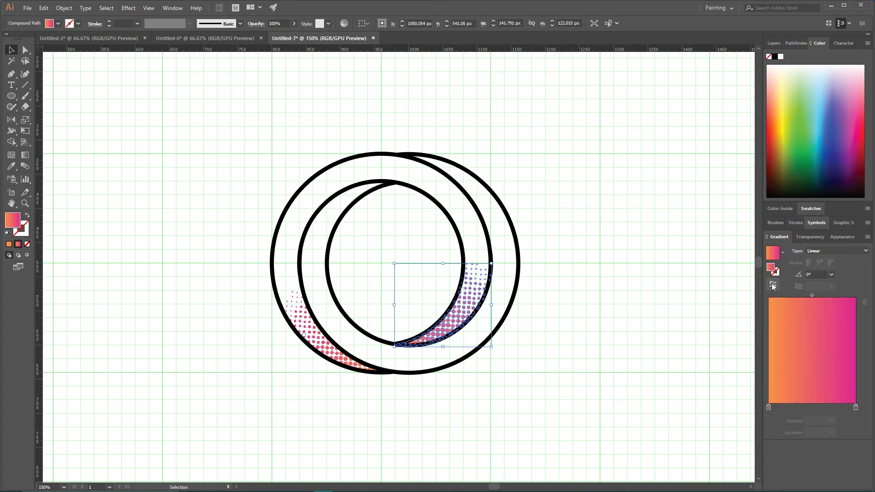
left_click(774, 285)
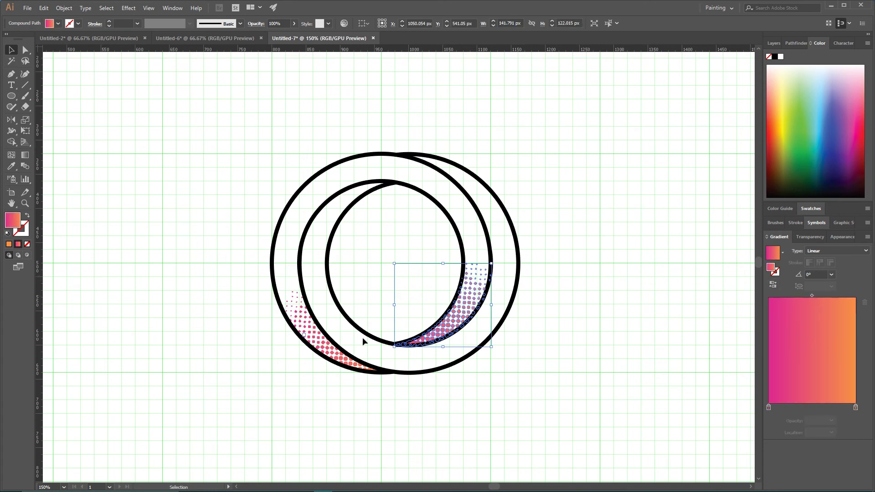
left_click(318, 341)
left_click(773, 285)
left_click(603, 297)
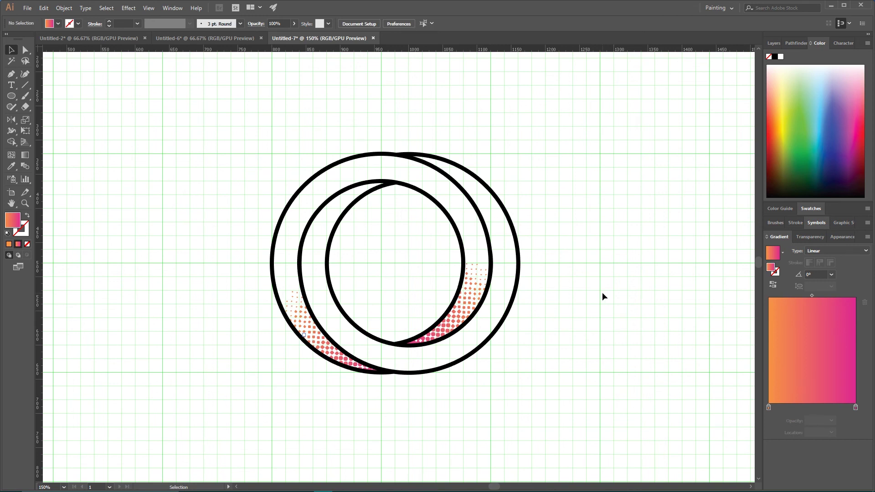
left_click(470, 295)
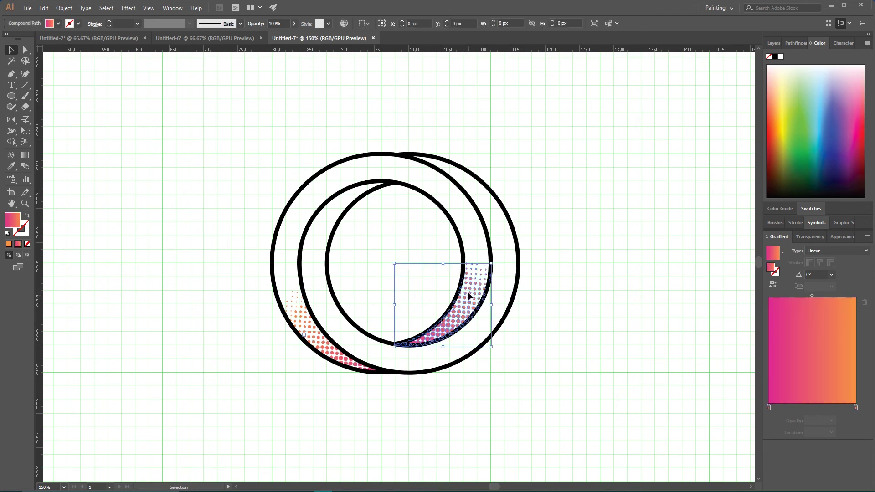
left_click(312, 332, "shift")
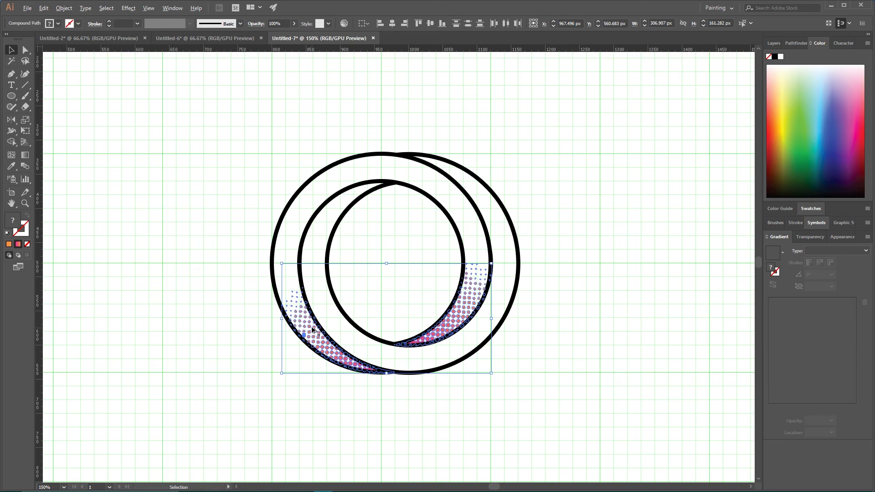
Duplicate the halftone areas, rotate the copy 180°, and place it on the upper crescents
left_click_drag(313, 331, 310, 274)
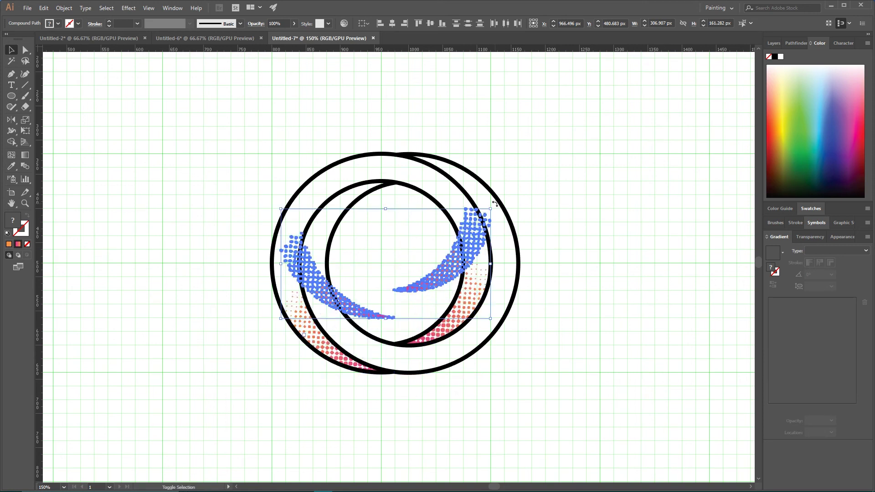
left_click_drag(495, 203, 251, 323)
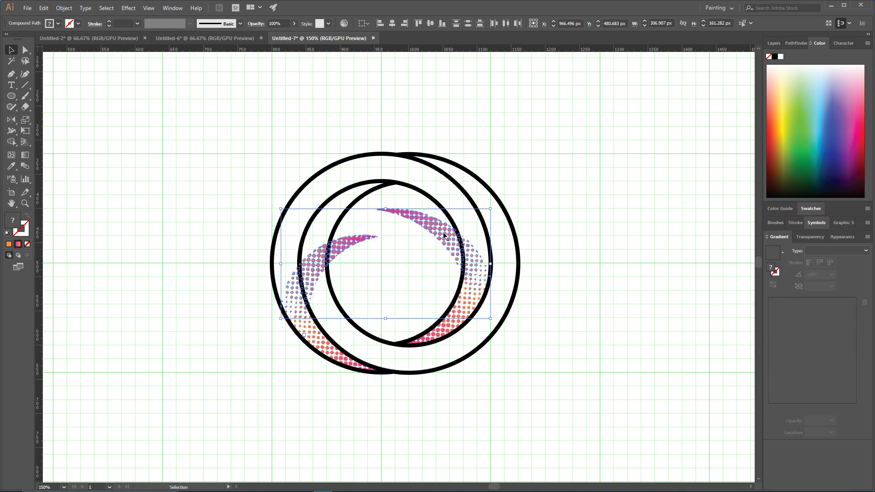
left_click_drag(436, 232, 458, 186)
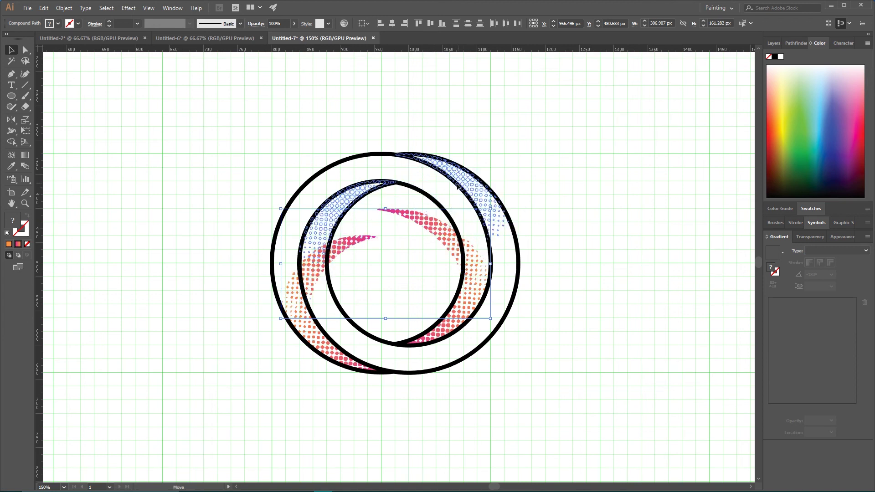
left_click_drag(458, 186, 458, 186)
left_click(325, 123)
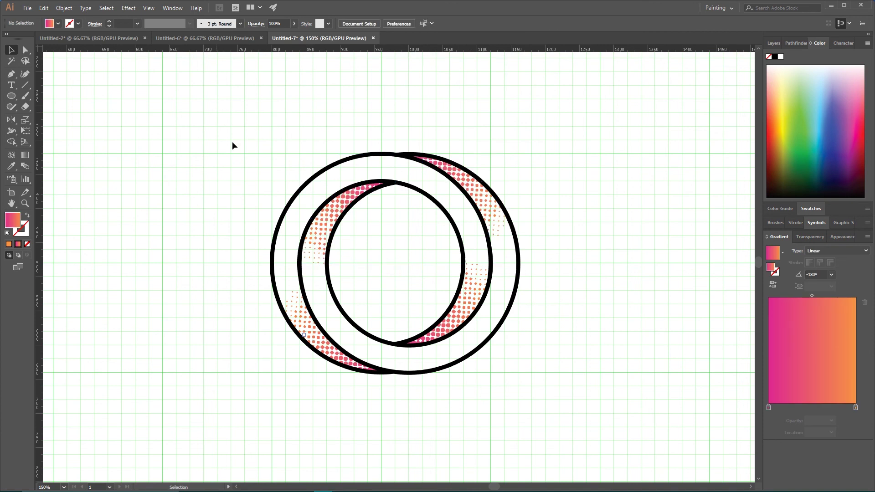
Reset the view to 100% and deselect to preview the finished logo's colours
left_click_drag(233, 145, 630, 455)
key("a")
key("ctrl+1")
key("ctrl+minus")
key("ctrl+1")
key("v")
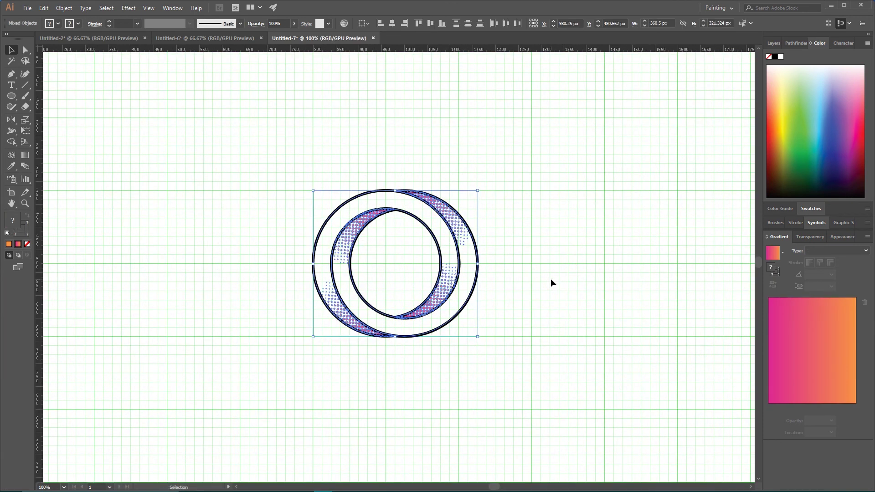
left_click(551, 280)
Give the ring outlines a dark gray #515151 stroke colour
left_click(373, 268)
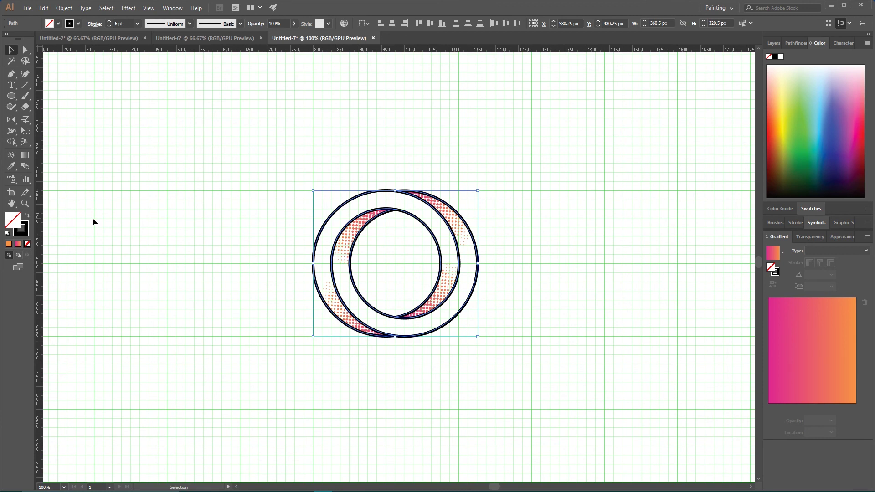
double_click(27, 233)
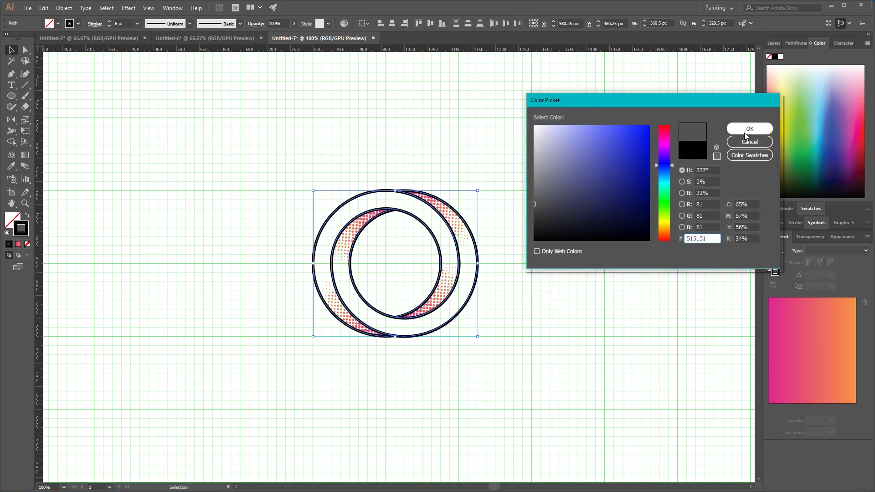
left_click(749, 129)
Scale the whole logo up to about double its size
left_click(285, 151)
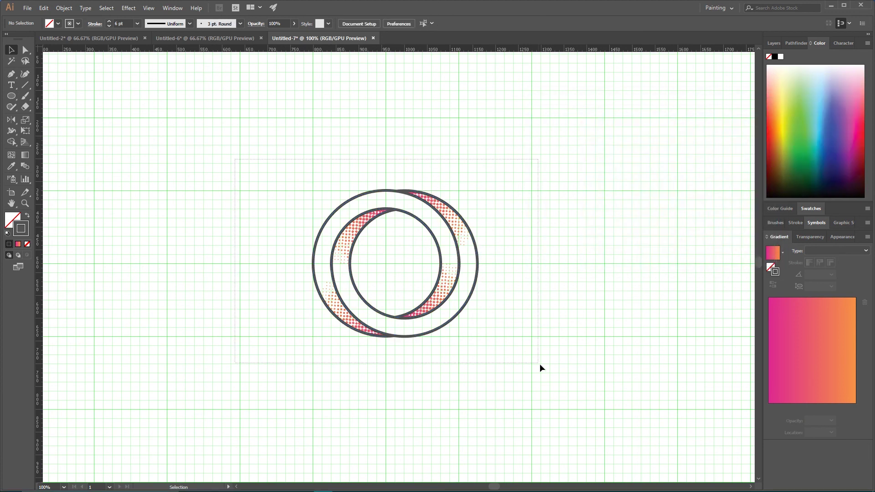
left_click_drag(539, 368, 558, 114)
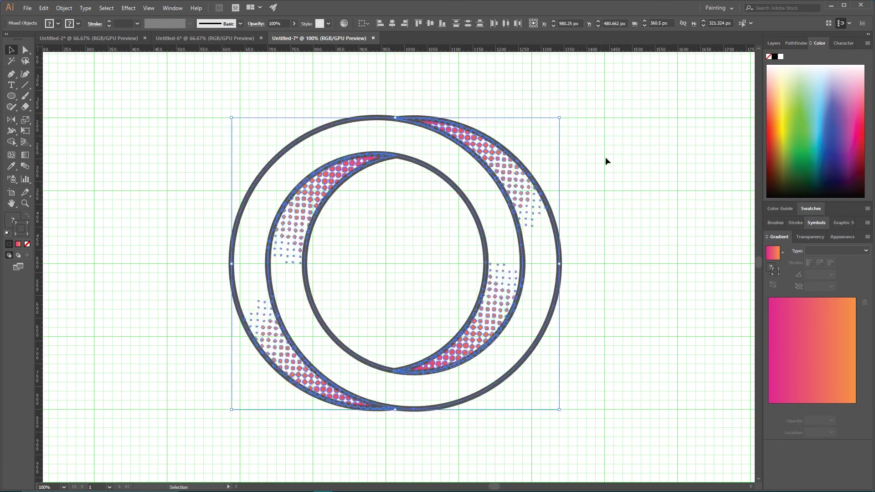
left_click(274, 290)
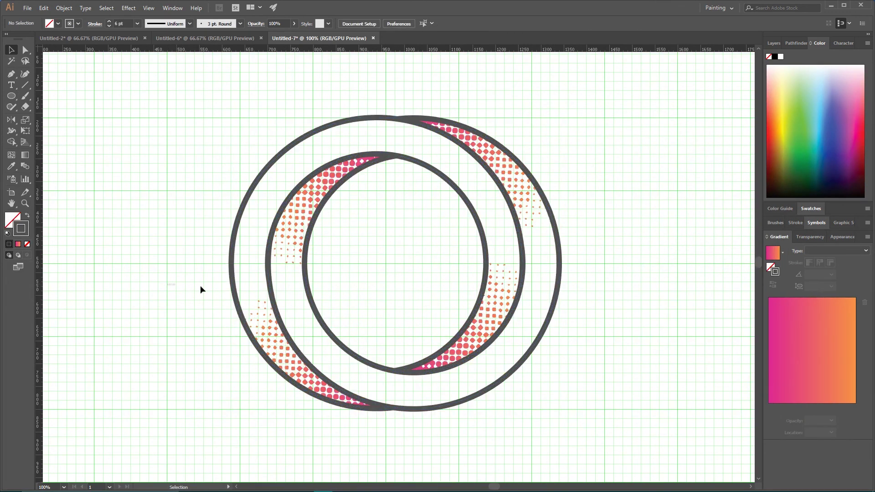
Thicken the ring outline strokes to 15 pt
left_click(253, 191)
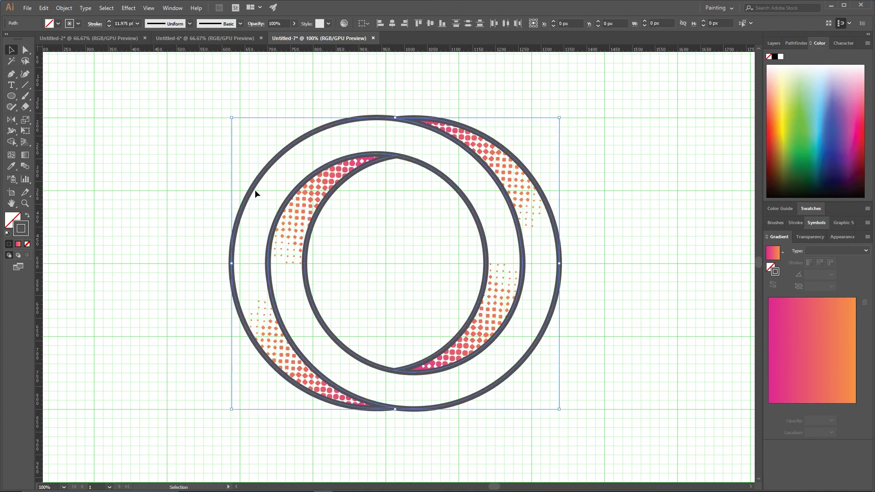
left_click(110, 22)
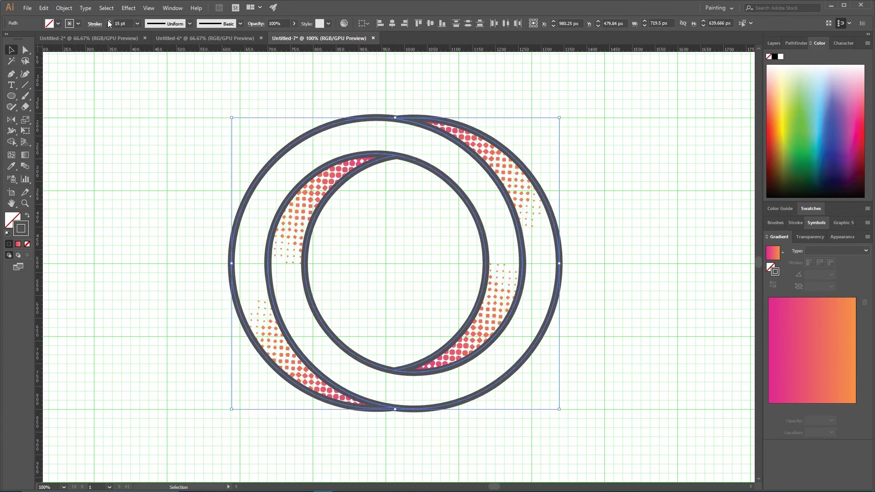
left_click(125, 117)
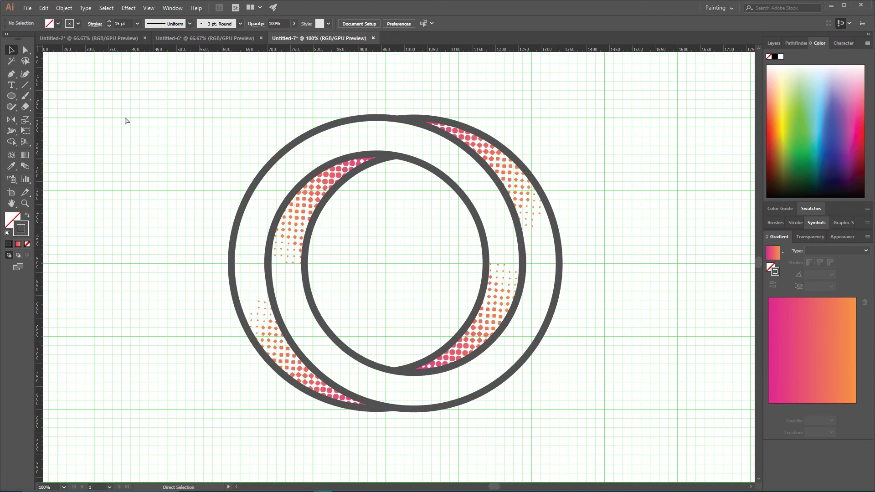
key("ctrl+minus")
key("ctrl+minus")
key("ctrl+plus")
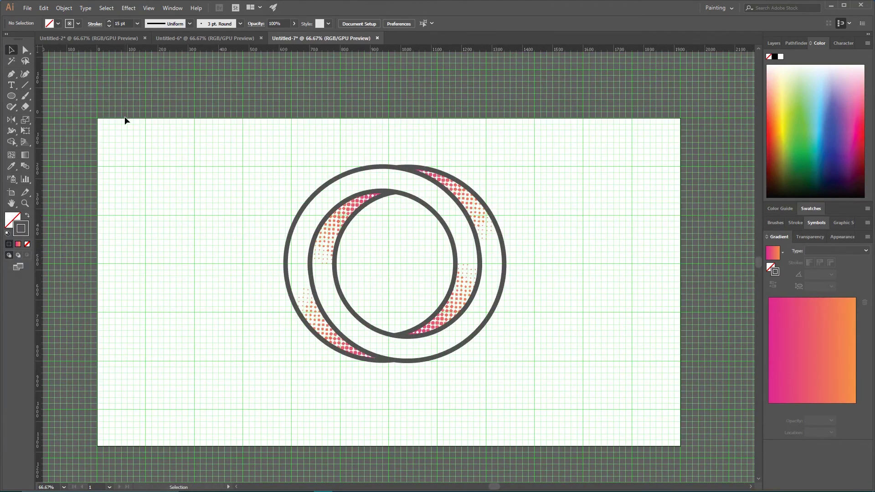